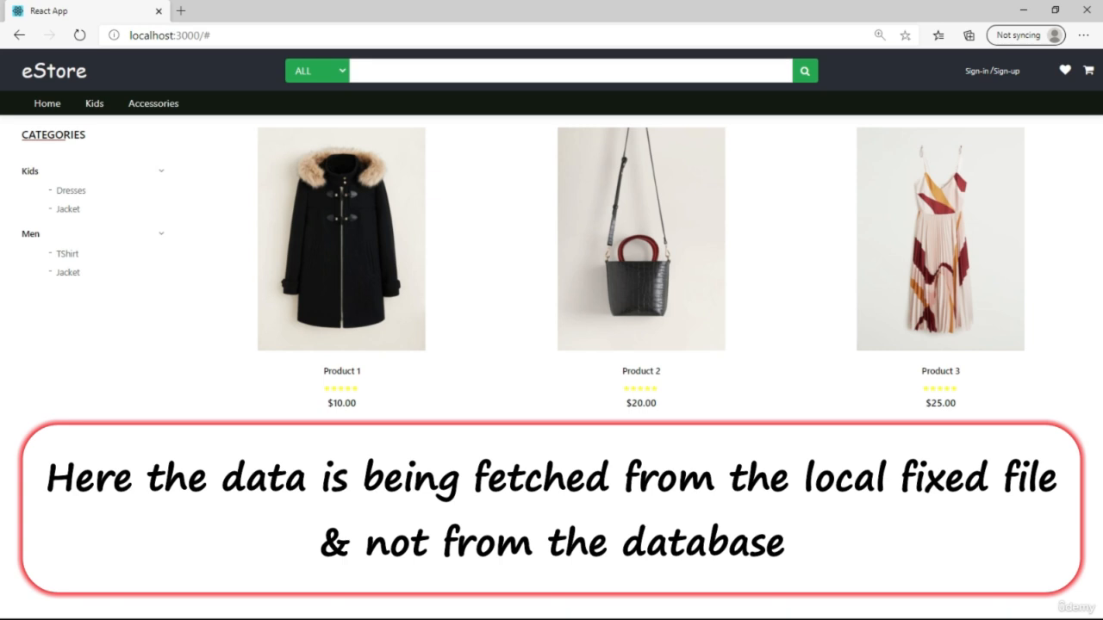
{"action": "double_click", "coordinate": [122, 396]}
{"action": "left_click", "coordinate": [122, 397]}
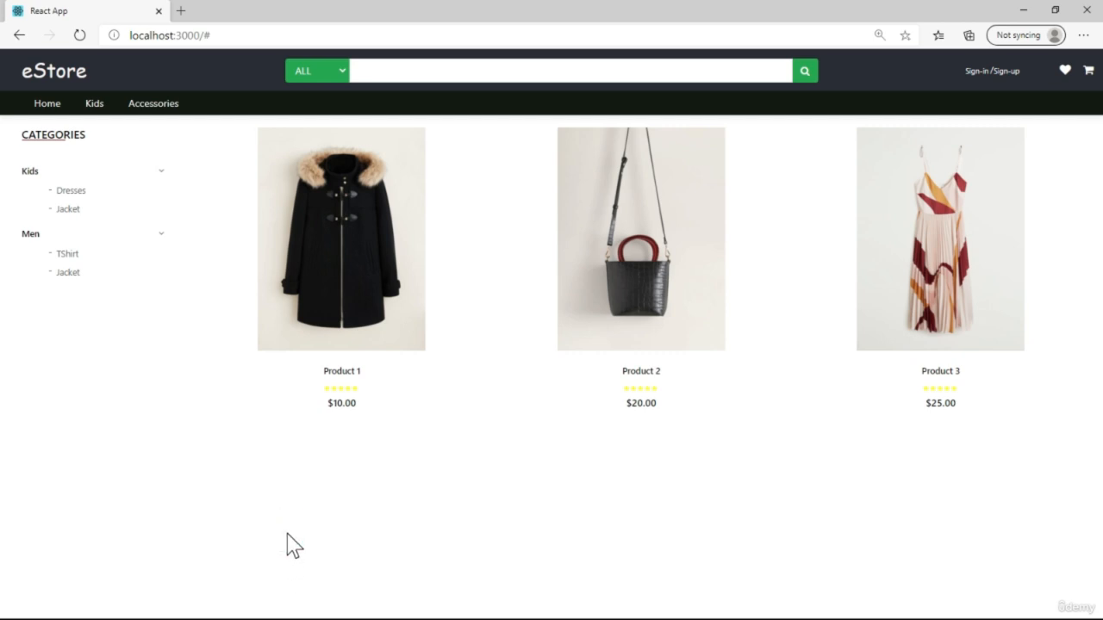
{"action": "left_click", "coordinate": [218, 434]}
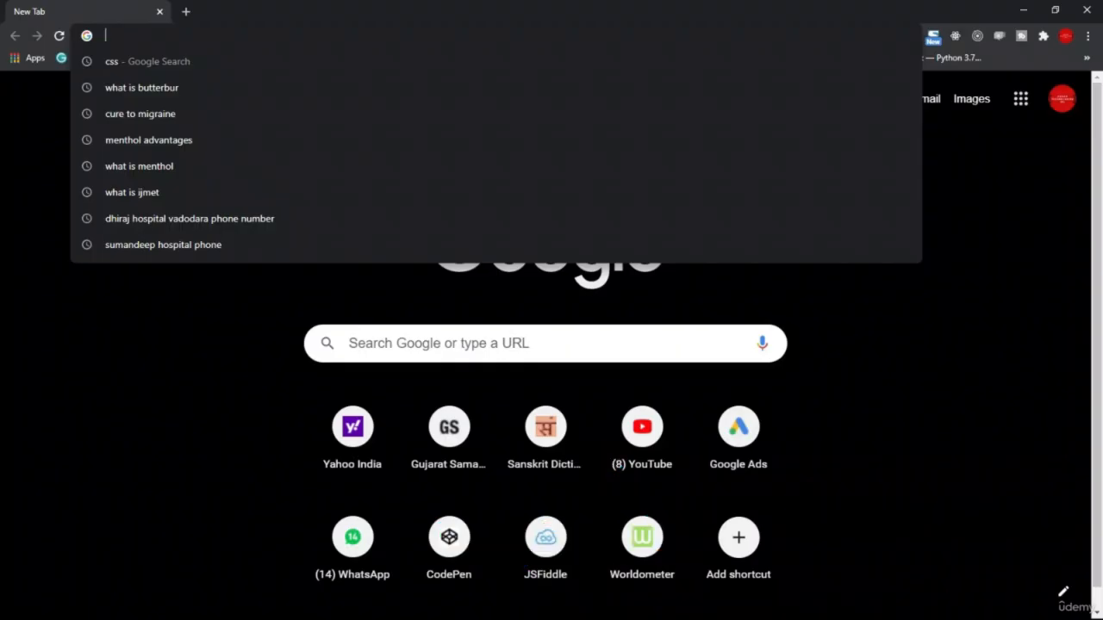
Search the web for "mysql download" and open the MySQL Downloads page on mysql.com
{"action": "type", "text": "mys"}
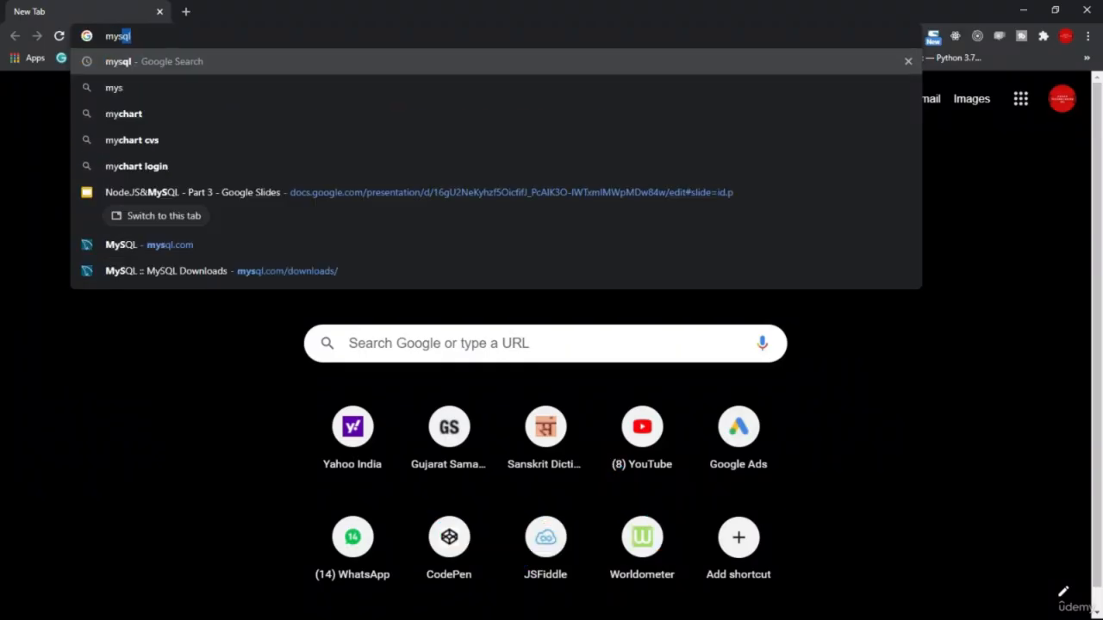
{"action": "type", "text": "ql"}
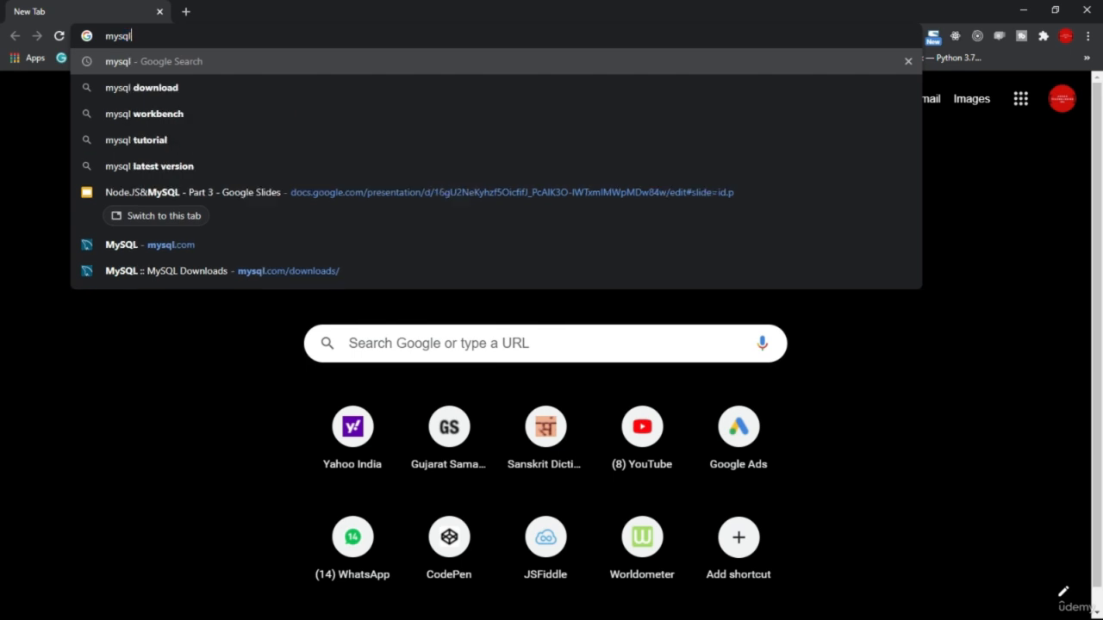
{"action": "key", "text": "Down"}
{"action": "key", "text": "Return"}
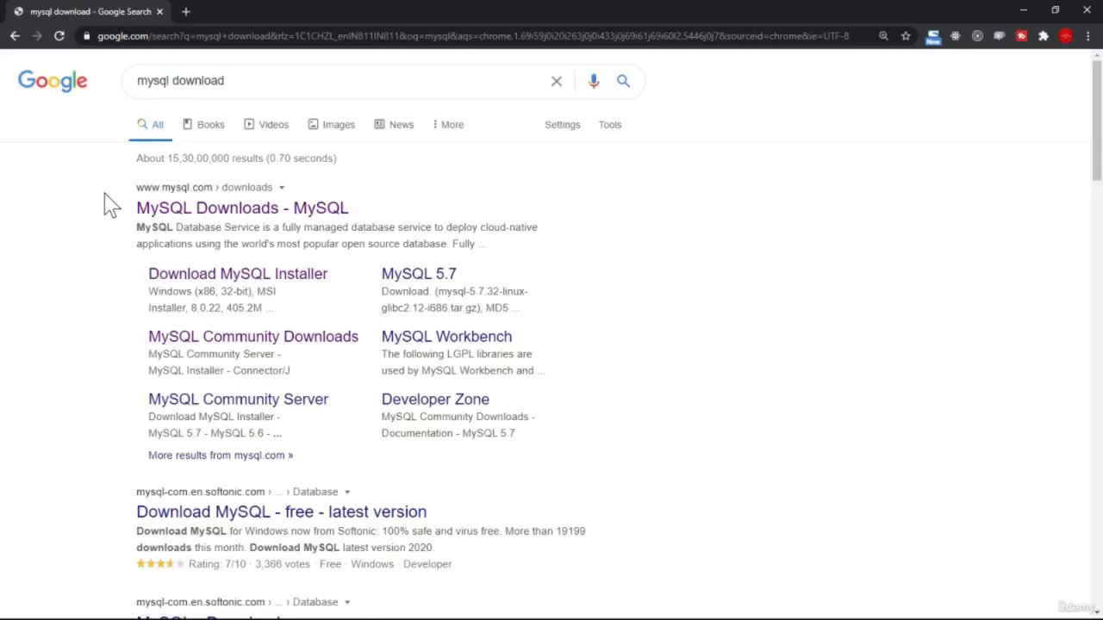
{"action": "left_click", "coordinate": [219, 217]}
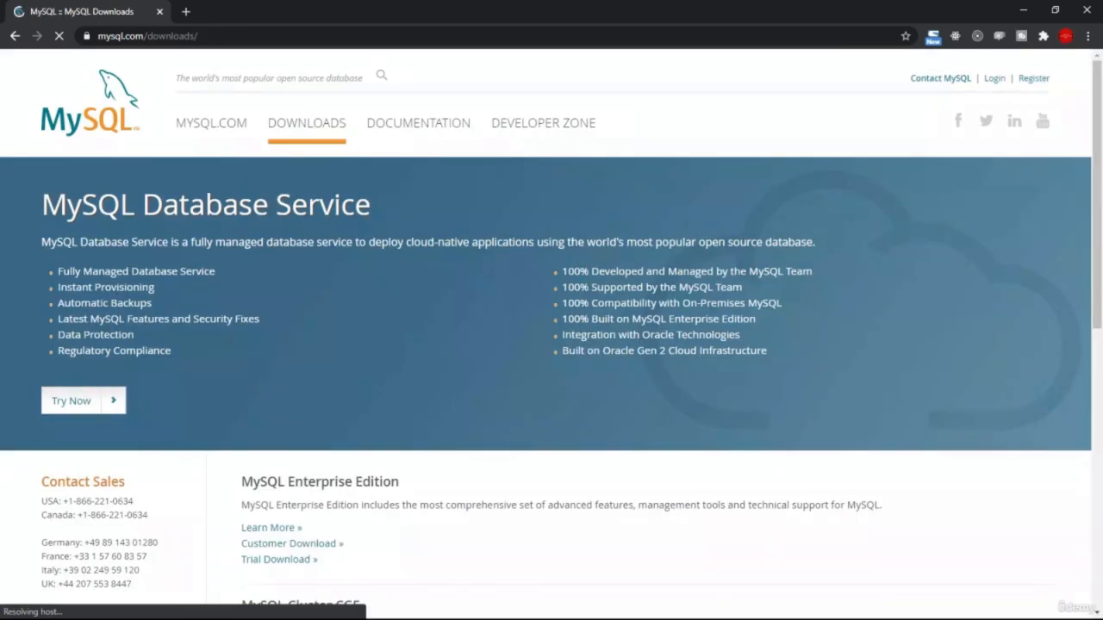
Go to the MySQL Community (GPL) Downloads and open the MySQL Installer for Windows page
{"action": "scroll", "coordinate": [463, 366], "scroll_direction": "down", "scroll_amount": 5}
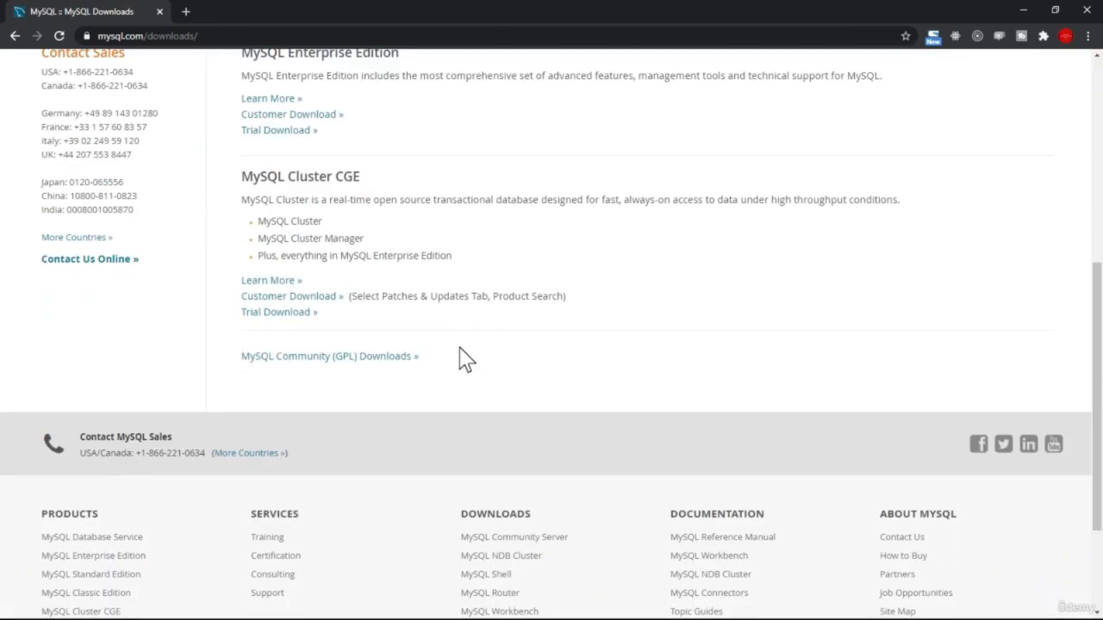
{"action": "triple_click", "coordinate": [353, 346]}
{"action": "left_click", "coordinate": [348, 372]}
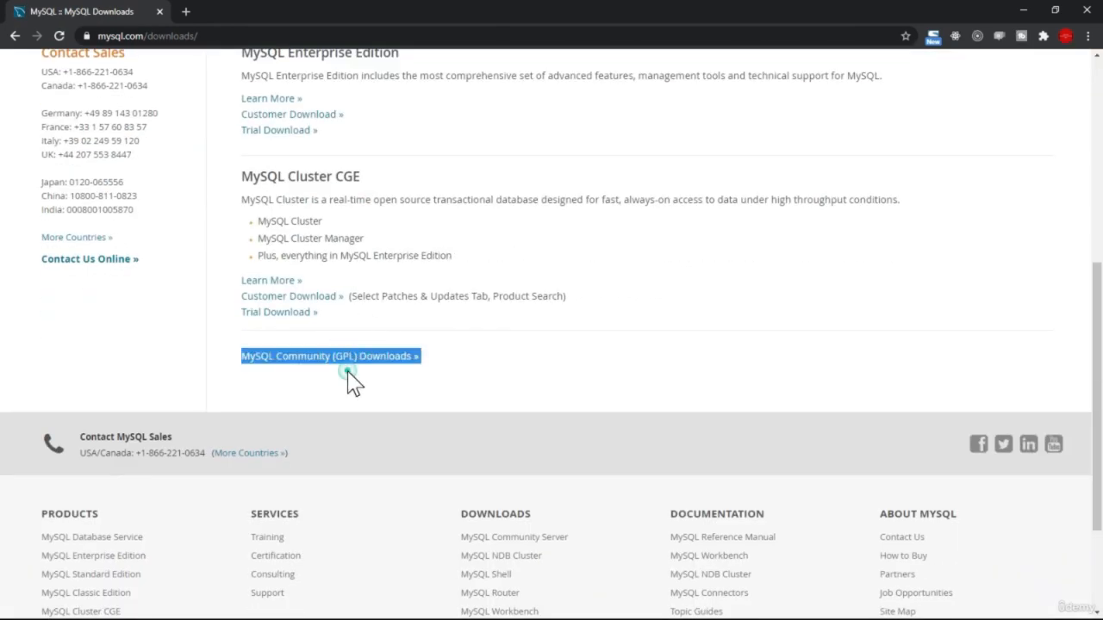
{"action": "left_click", "coordinate": [286, 362]}
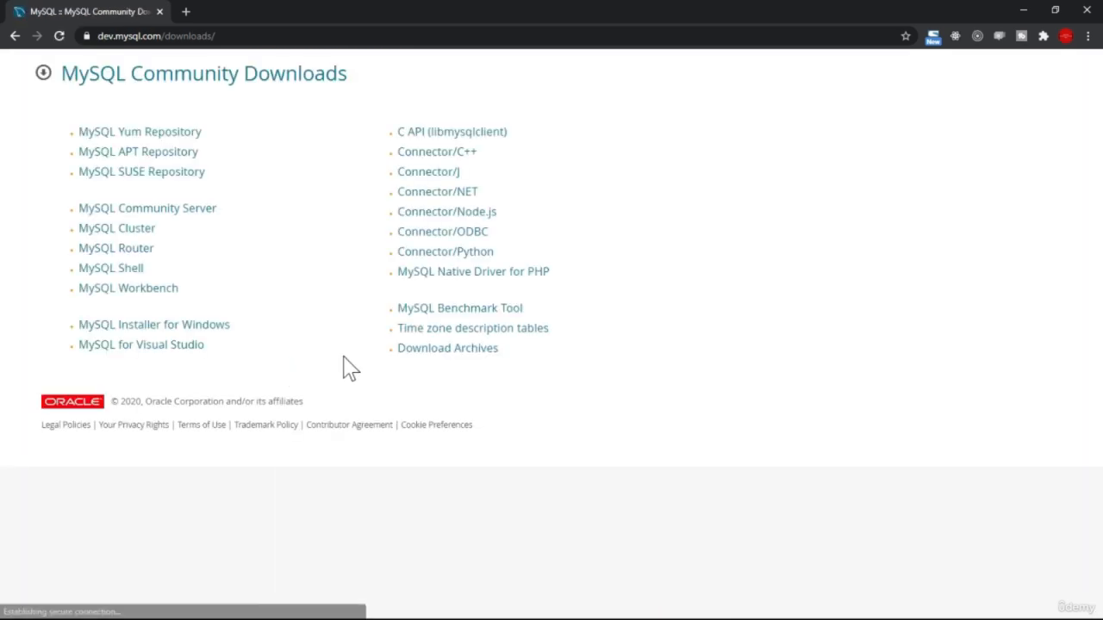
{"action": "left_click", "coordinate": [155, 331]}
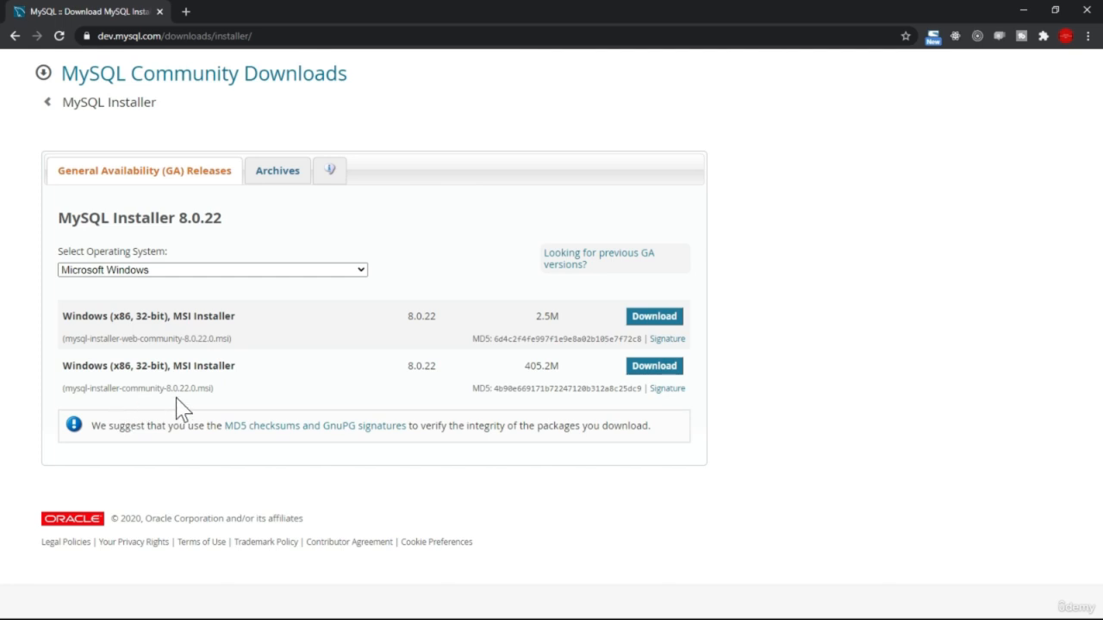
Download the 2.5M web-community MSI installer 8.0.22 to the Desktop without signing in, and run it
{"action": "left_click", "coordinate": [645, 326]}
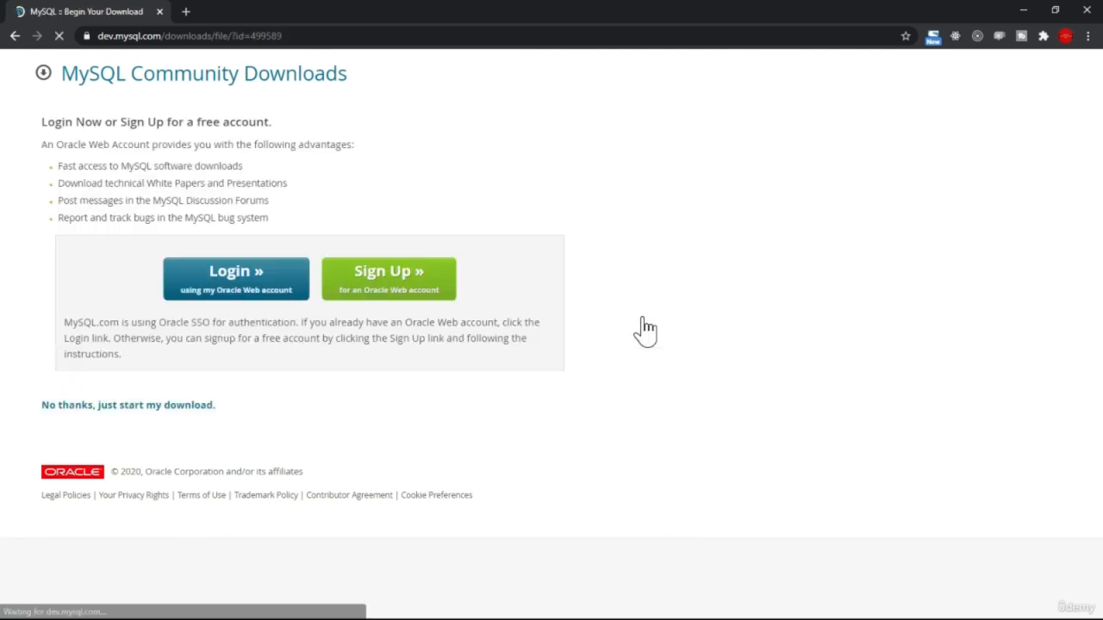
{"action": "left_click", "coordinate": [119, 409]}
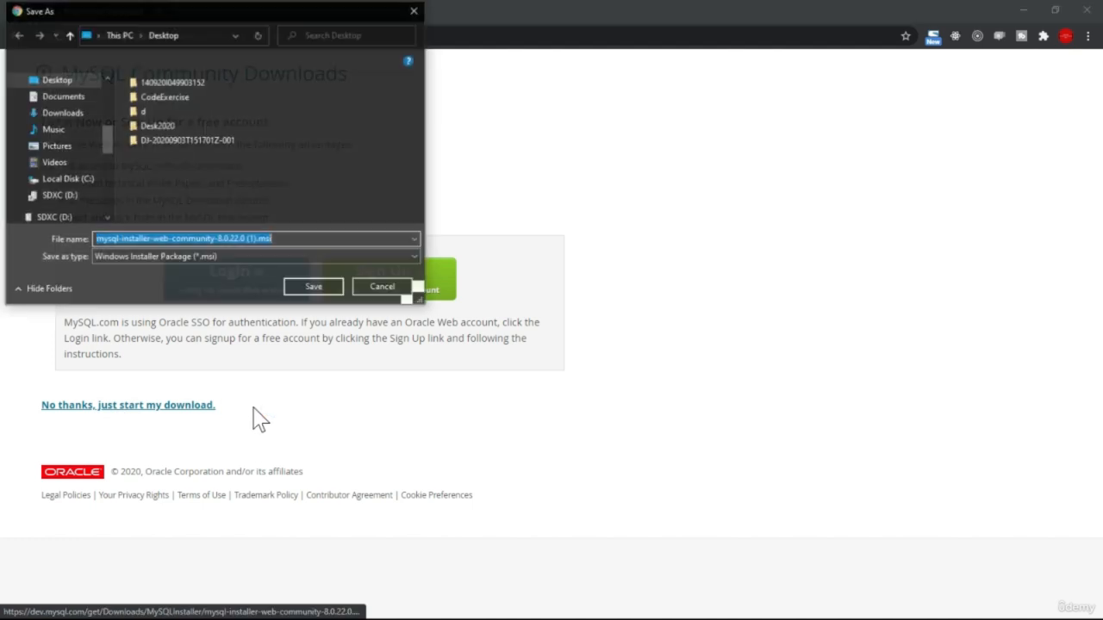
{"action": "left_click", "coordinate": [321, 288]}
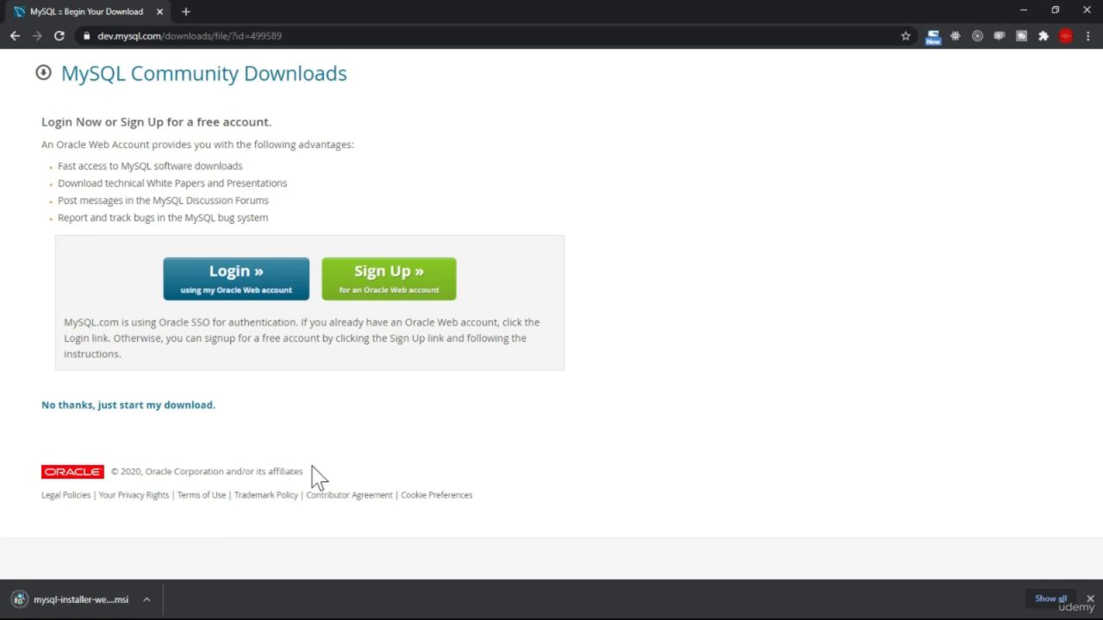
{"action": "left_click", "coordinate": [82, 603]}
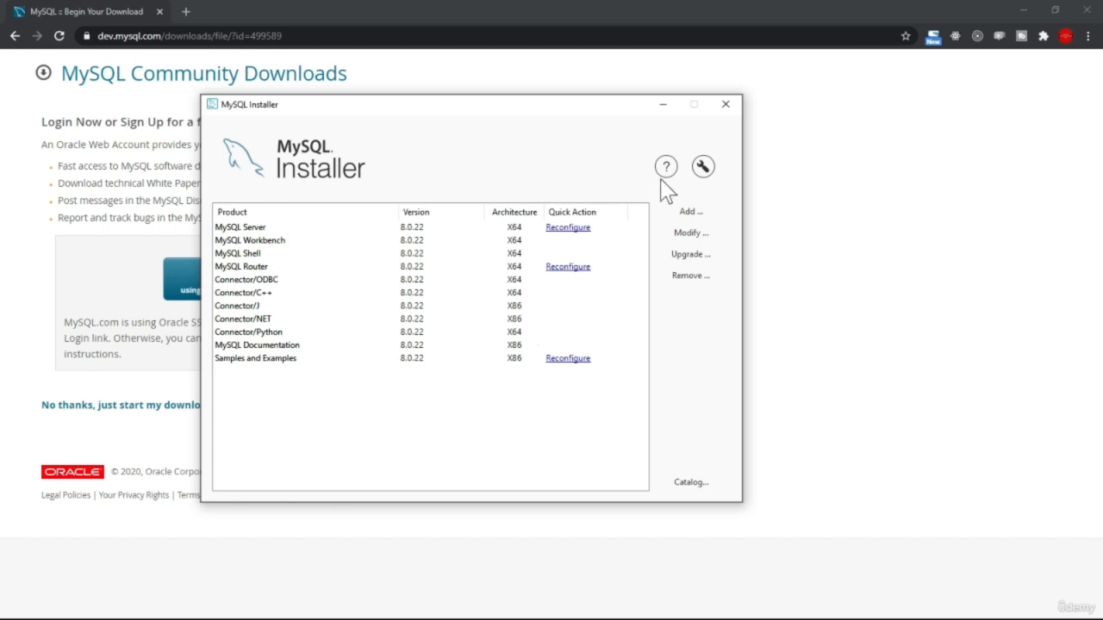
{"action": "left_click", "coordinate": [727, 107]}
Open a Command Prompt and change to the root directory of the C drive
{"action": "key", "text": "super"}
{"action": "type", "text": "c"}
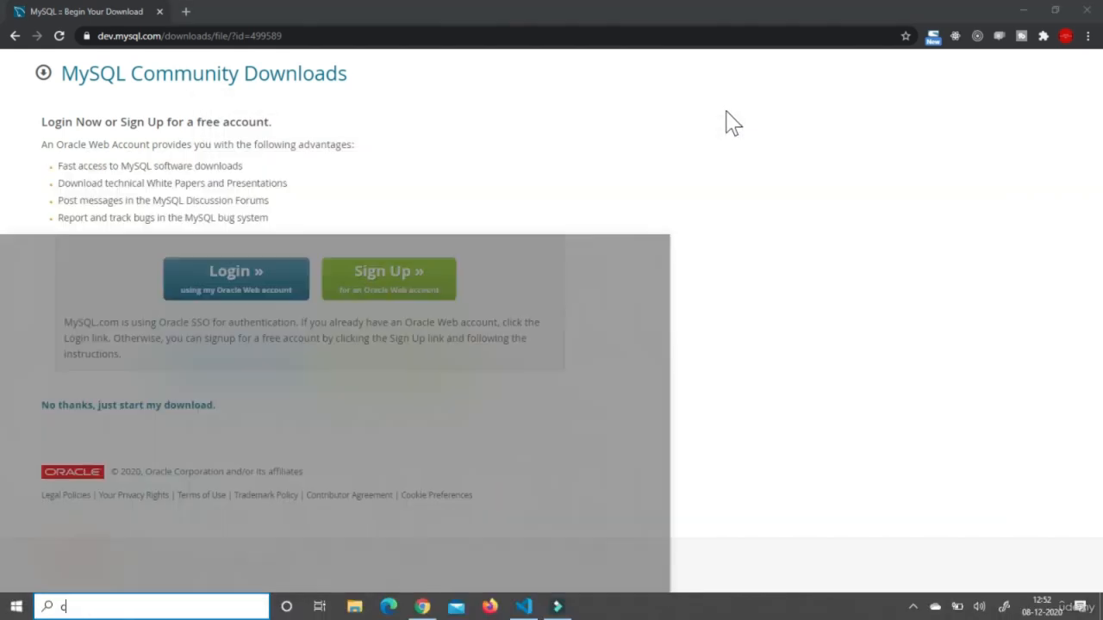
{"action": "type", "text": "md"}
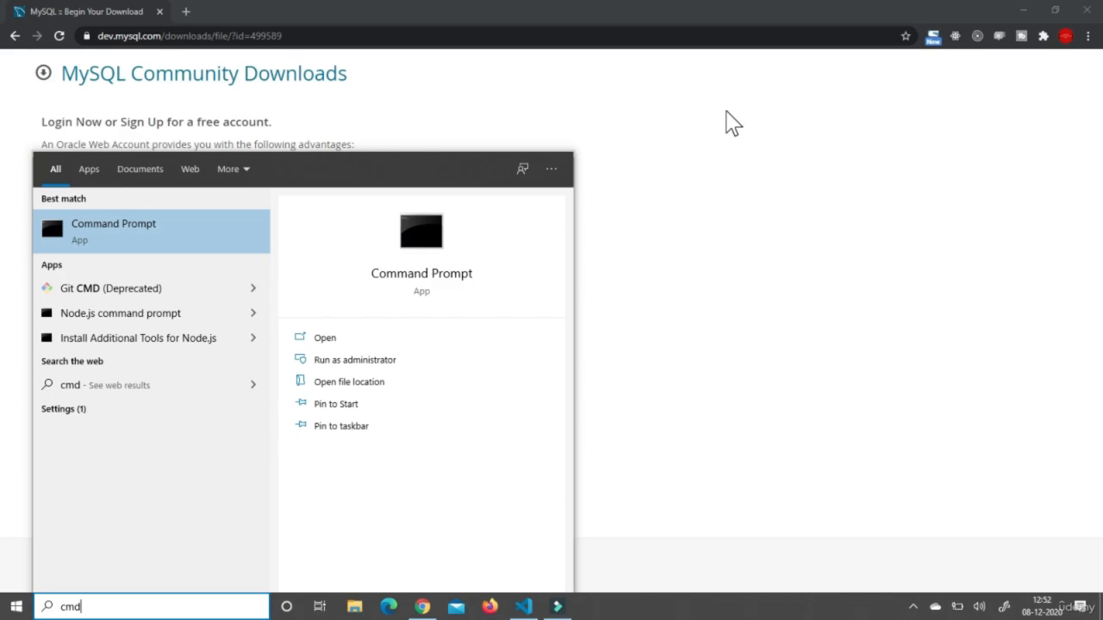
{"action": "key", "text": "Return"}
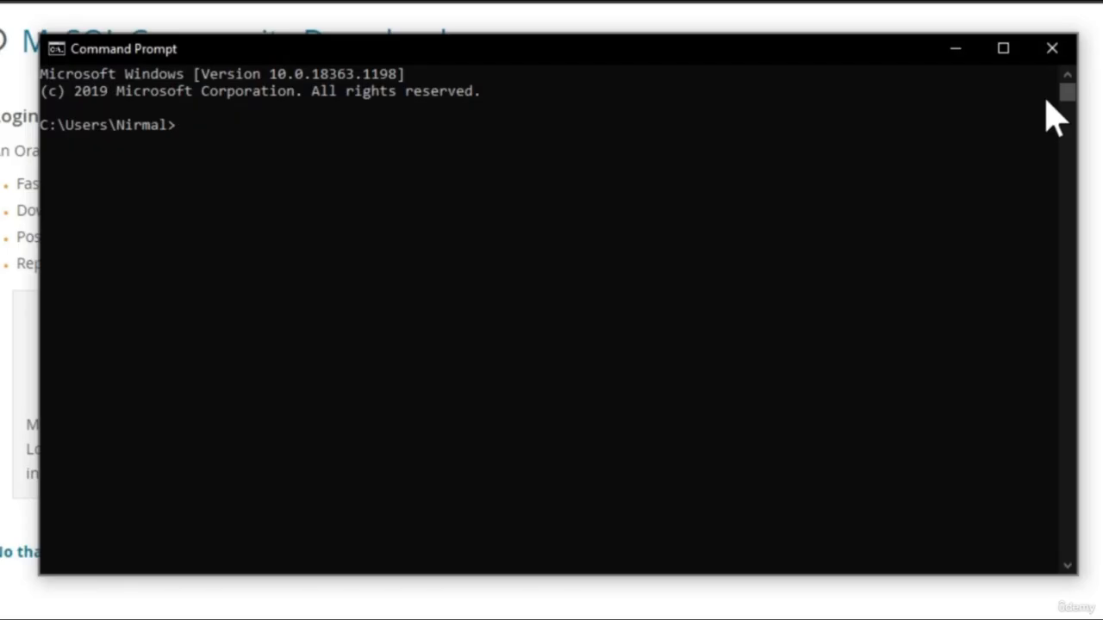
{"action": "type", "text": "cd\\"}
{"action": "key", "text": "Return"}
Change the directory to "Program Files\MySQL\MySQL Server 8.0"\bin
{"action": "type", "text": "cd pr"}
{"action": "key", "text": "Tab"}
{"action": "type", "text": "\\m"}
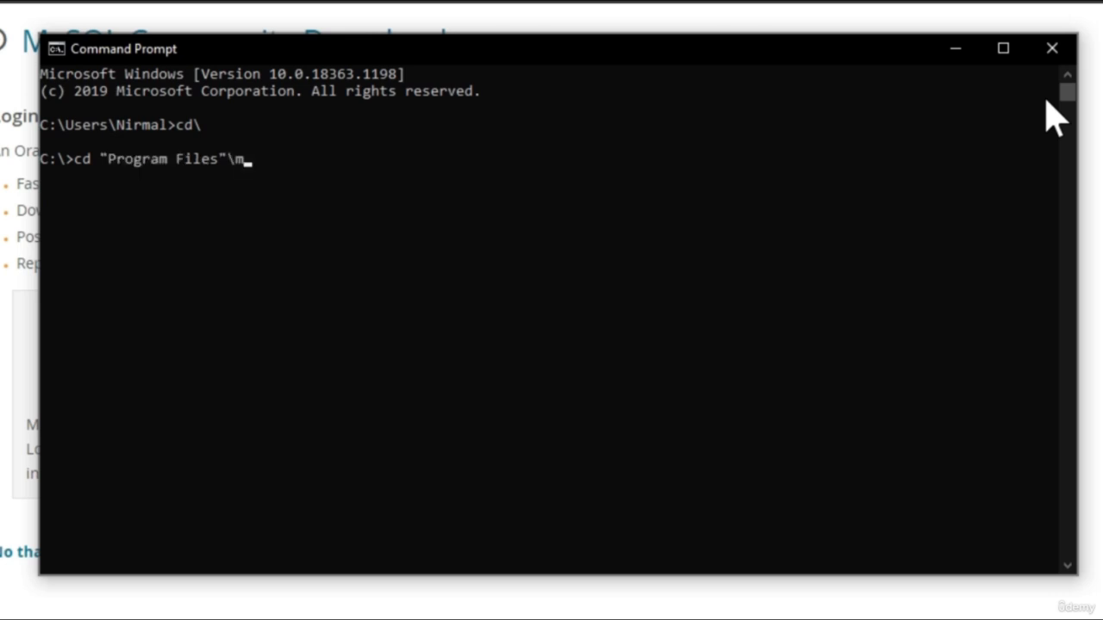
{"action": "type", "text": "ys"}
{"action": "key", "text": "Tab"}
{"action": "type", "text": "\\mysql se"}
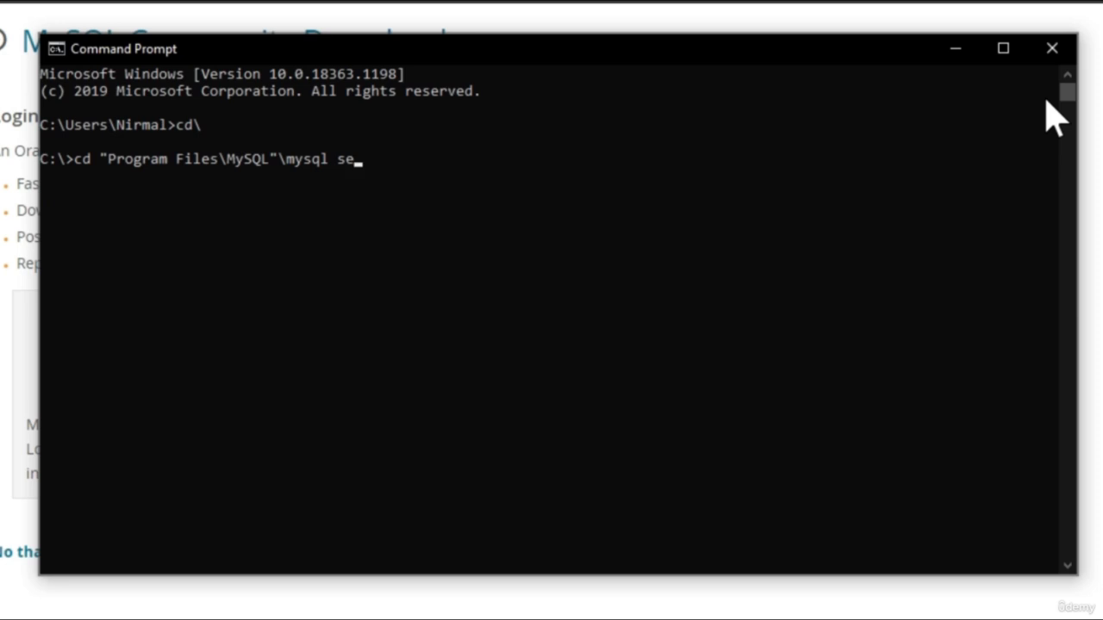
{"action": "key", "text": "BackSpace"}
{"action": "key", "text": "BackSpace"}
{"action": "key", "text": "BackSpace"}
{"action": "key", "text": "BackSpace"}
{"action": "key", "text": "Tab"}
{"action": "key", "text": "Tab"}
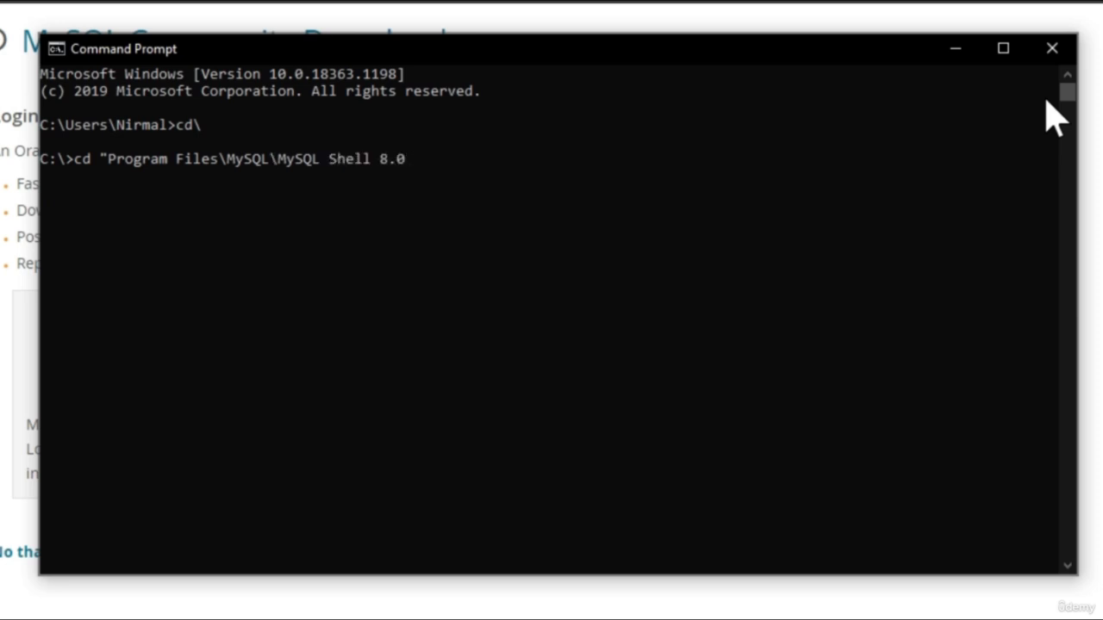
{"action": "key", "text": "BackSpace"}
{"action": "key", "text": "BackSpace"}
{"action": "key", "text": "BackSpace"}
{"action": "key", "text": "BackSpace"}
{"action": "key", "text": "BackSpace"}
{"action": "key", "text": "BackSpace"}
{"action": "key", "text": "BackSpace"}
{"action": "key", "text": "BackSpace"}
{"action": "type", "text": "e"}
{"action": "key", "text": "Tab"}
{"action": "type", "text": "\\bin"}
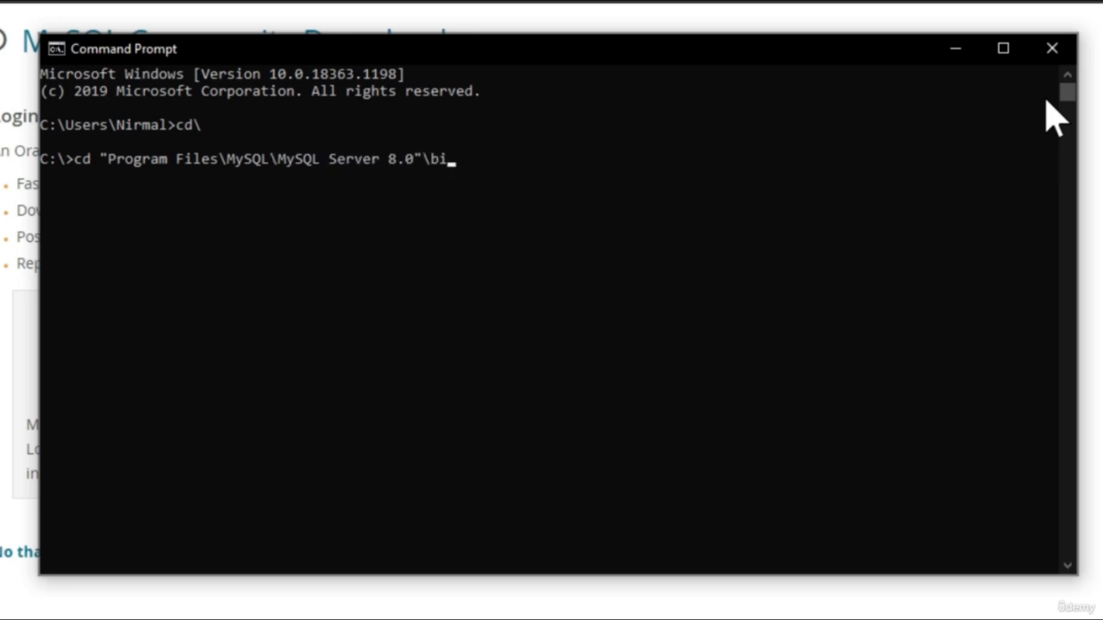
{"action": "key", "text": "Return"}
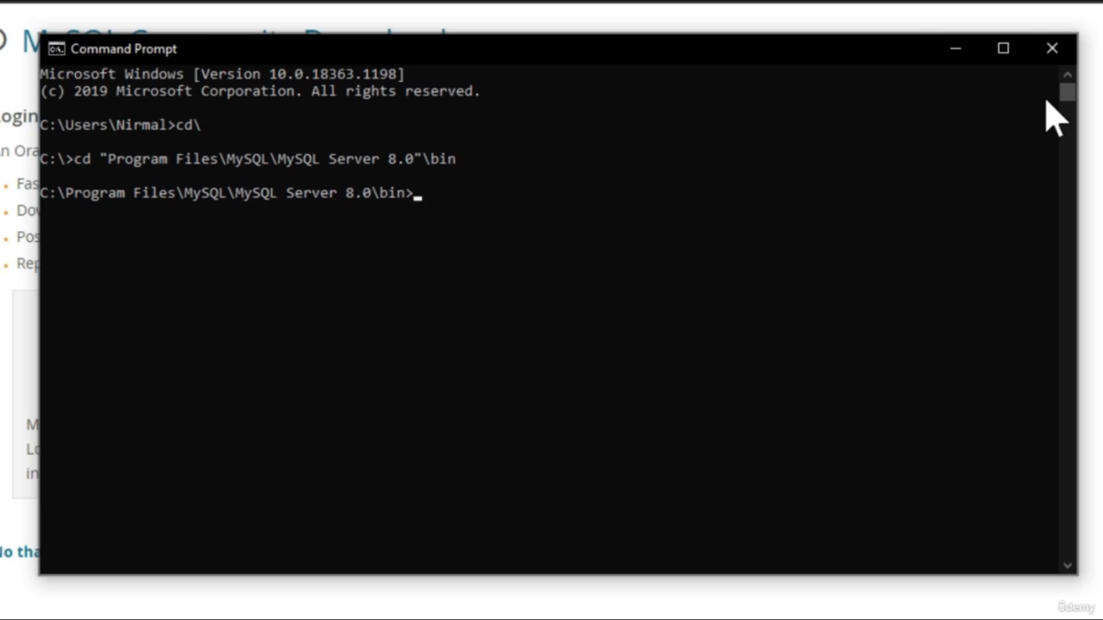
Start the MySQL client with mysql -u root -p and enter the root account password
{"action": "type", "text": "mysql -u root -p"}
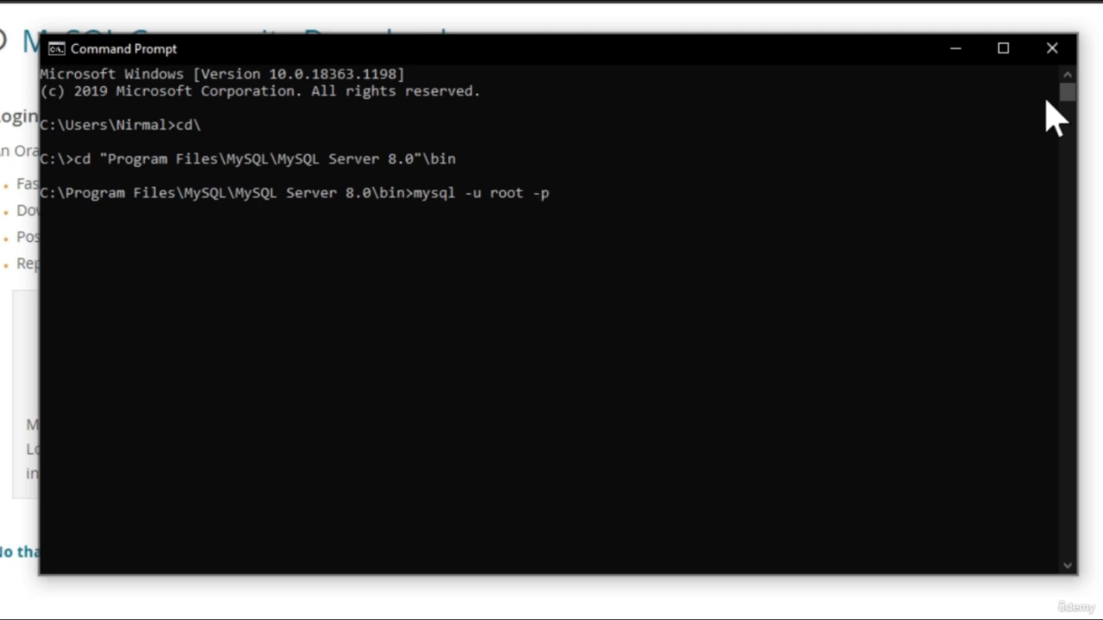
{"action": "key", "text": "Return"}
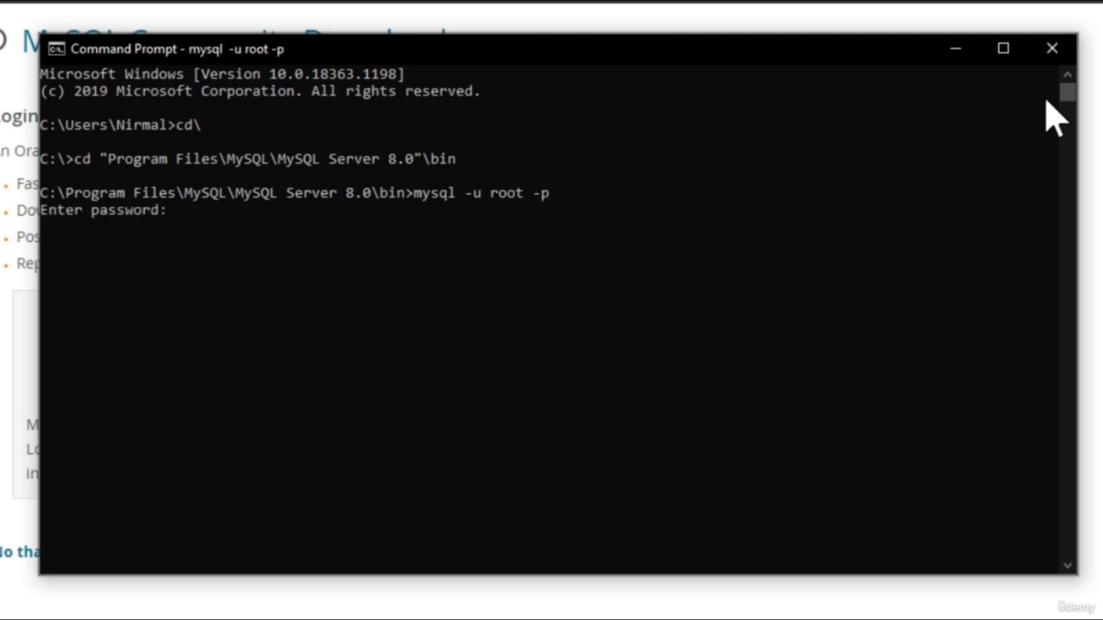
{"action": "type", "text": "********"}
{"action": "key", "text": "Return"}
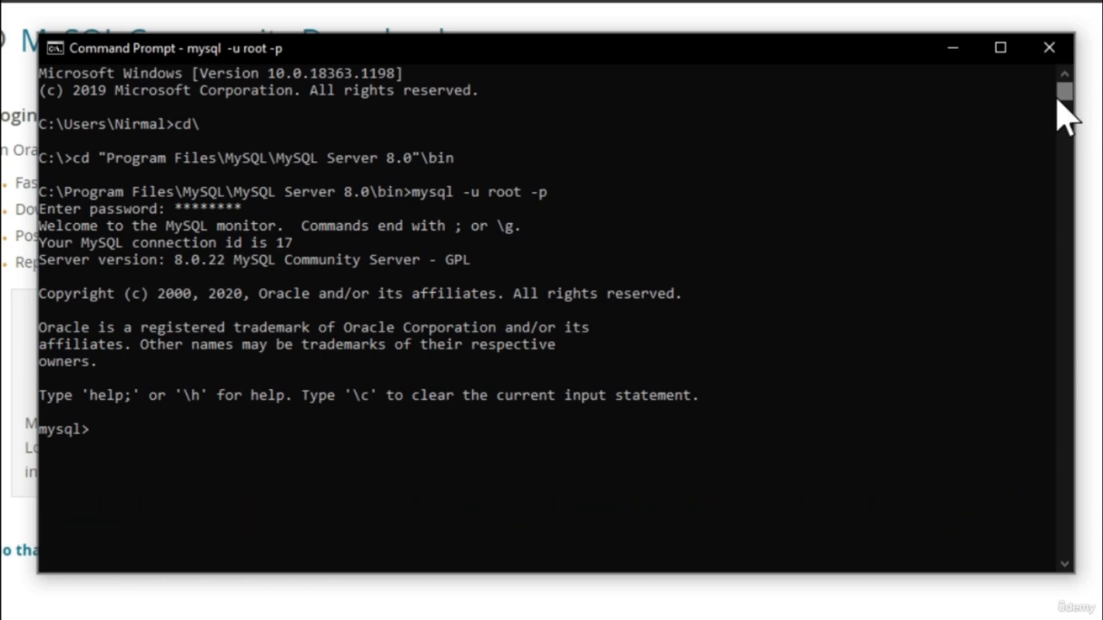
List the databases on the MySQL server with show databases;
{"action": "type", "text": "show databases;"}
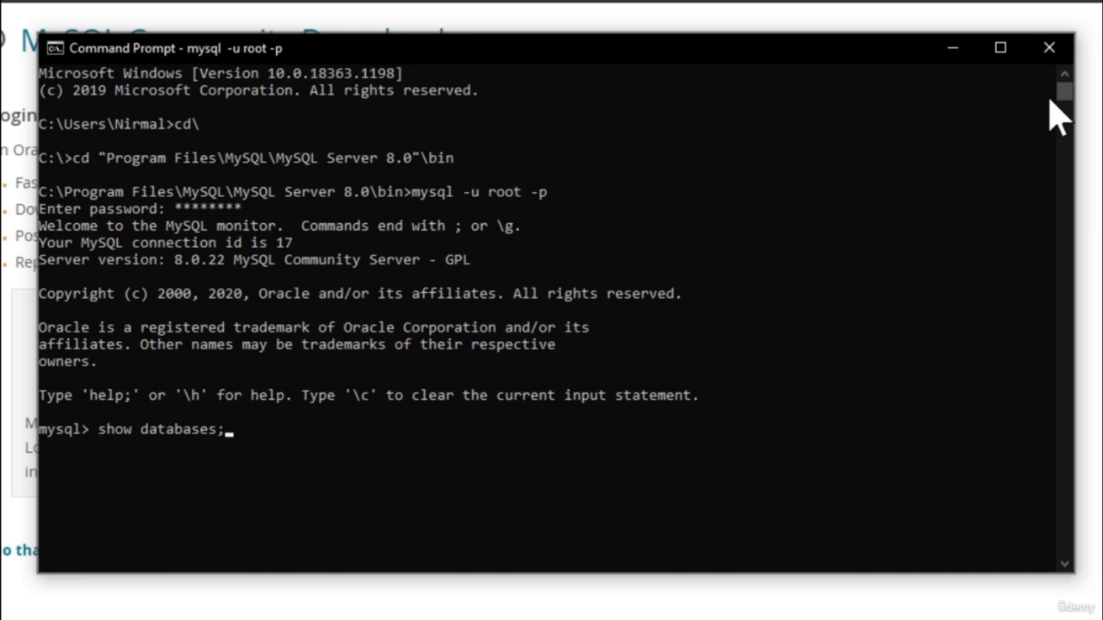
{"action": "key", "text": "Return"}
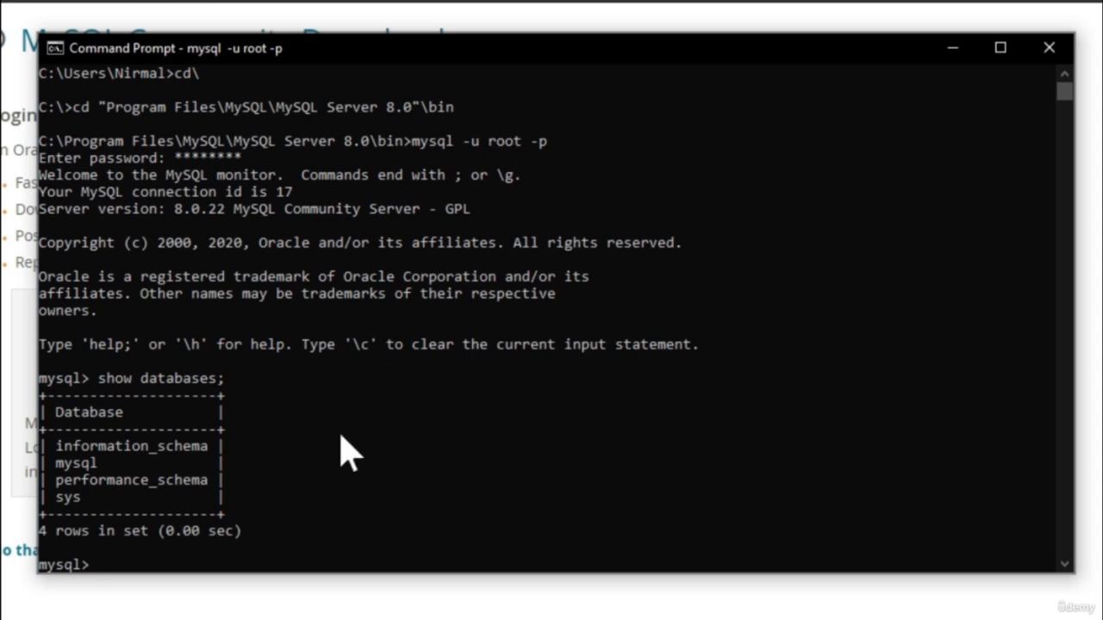
Create a new database named estore with create database estore;
{"action": "type", "text": "reate database"}
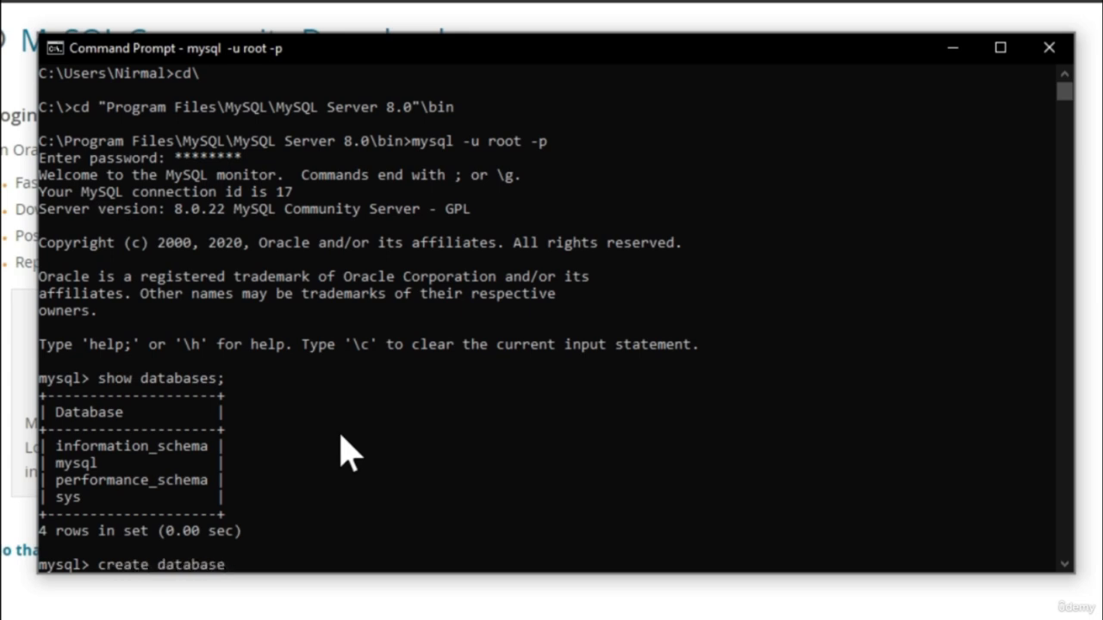
{"action": "type", "text": " estore;"}
{"action": "key", "text": "Return"}
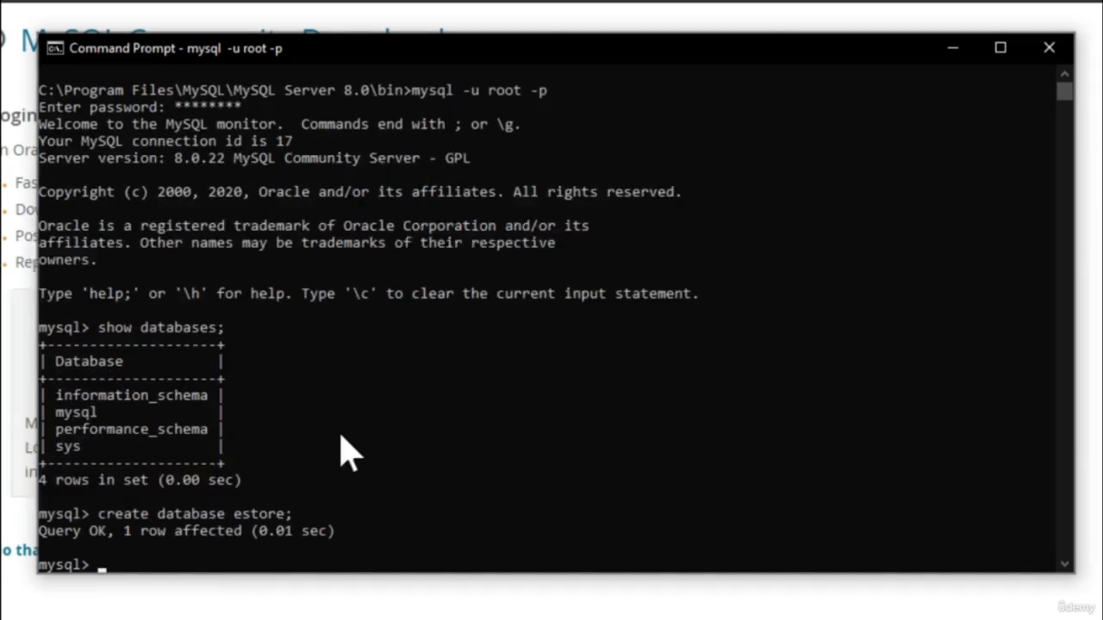
Run show databases; again to check for the new estore database
{"action": "type", "text": "show databases;"}
{"action": "left_click", "coordinate": [340, 453]}
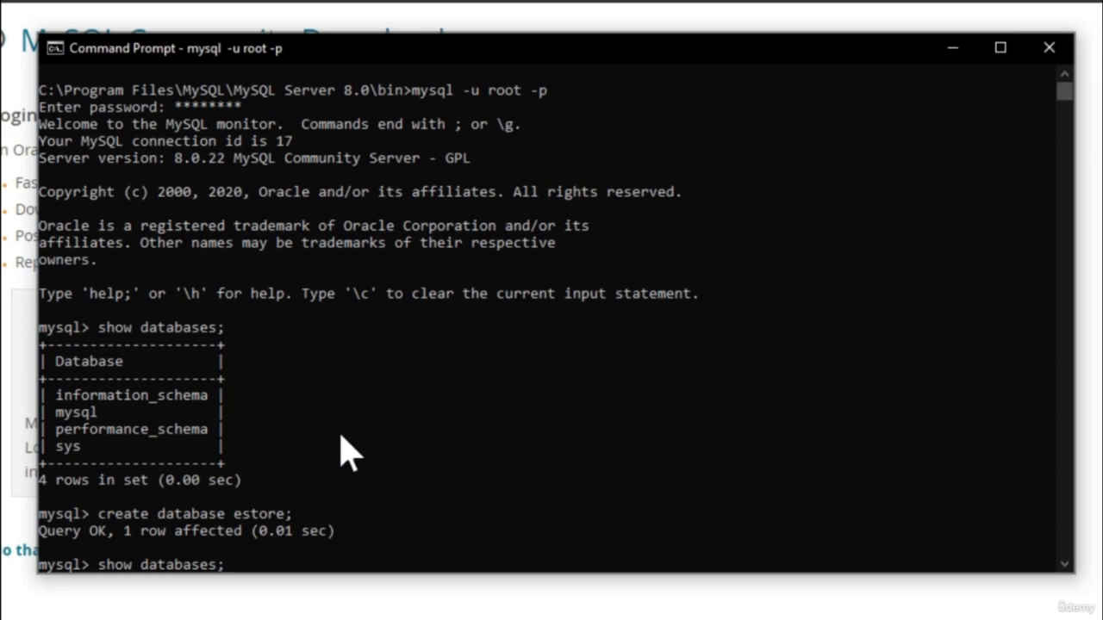
{"action": "key", "text": "Return"}
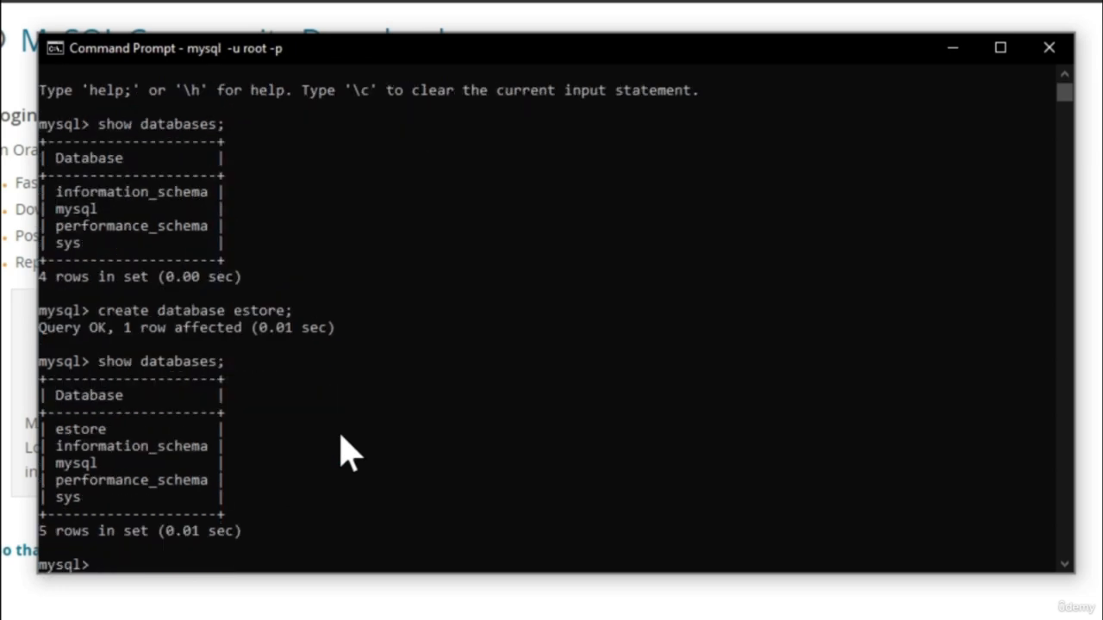
Switch the MySQL session to the estore database with use estore;
{"action": "left_click", "coordinate": [178, 562]}
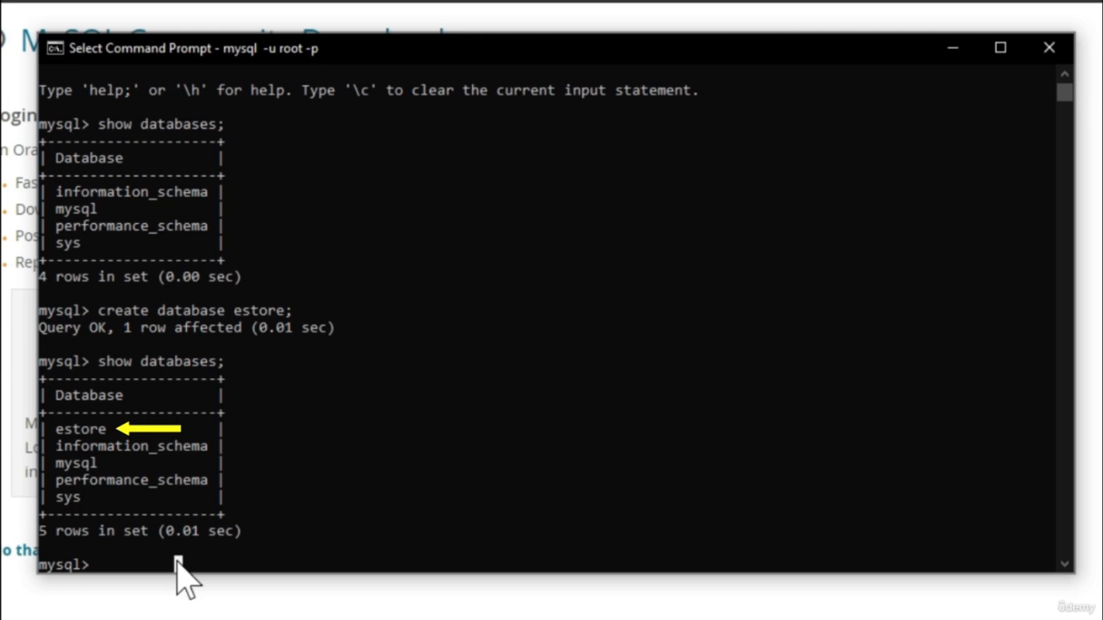
{"action": "type", "text": "use"}
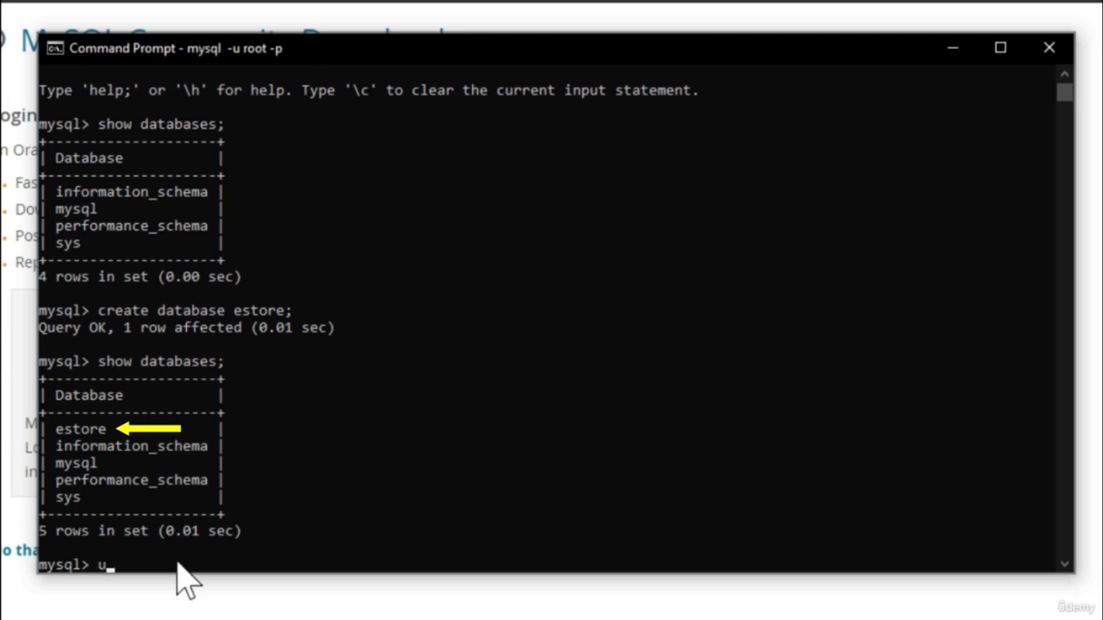
{"action": "type", "text": " estore;"}
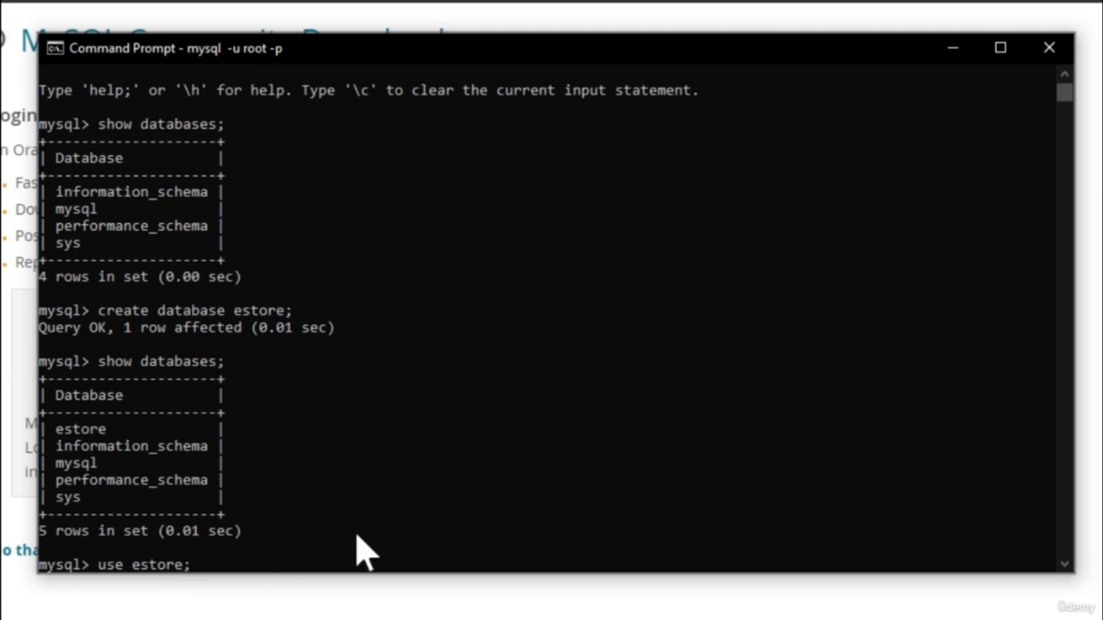
{"action": "key", "text": "Return"}
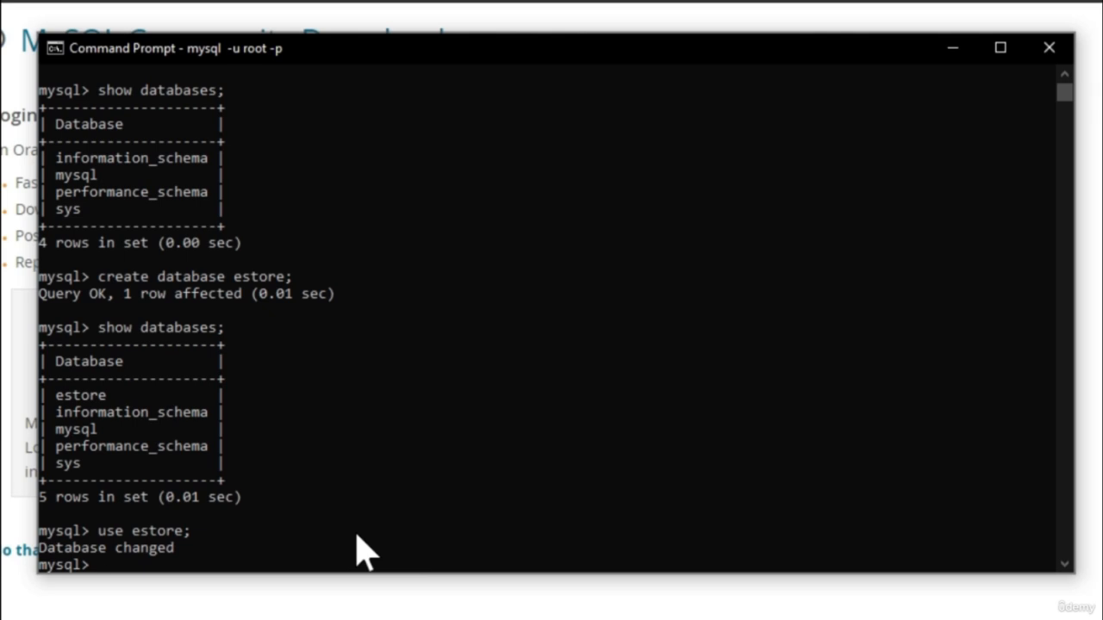
List the tables in the estore database with show tables;
{"action": "type", "text": "show tables"}
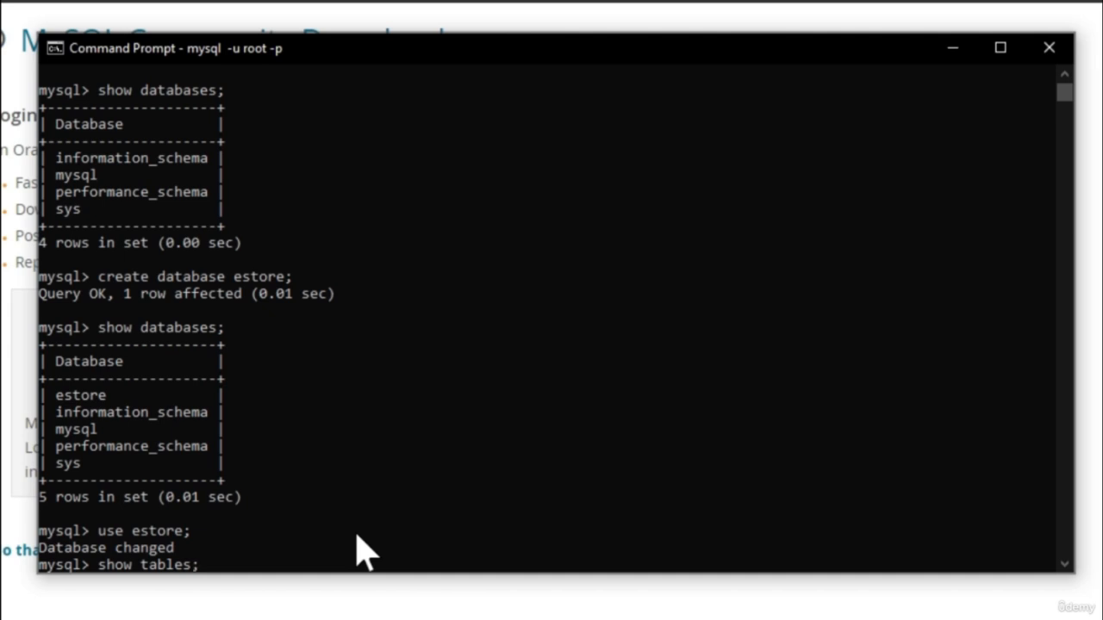
{"action": "type", "text": ";"}
{"action": "key", "text": "Return"}
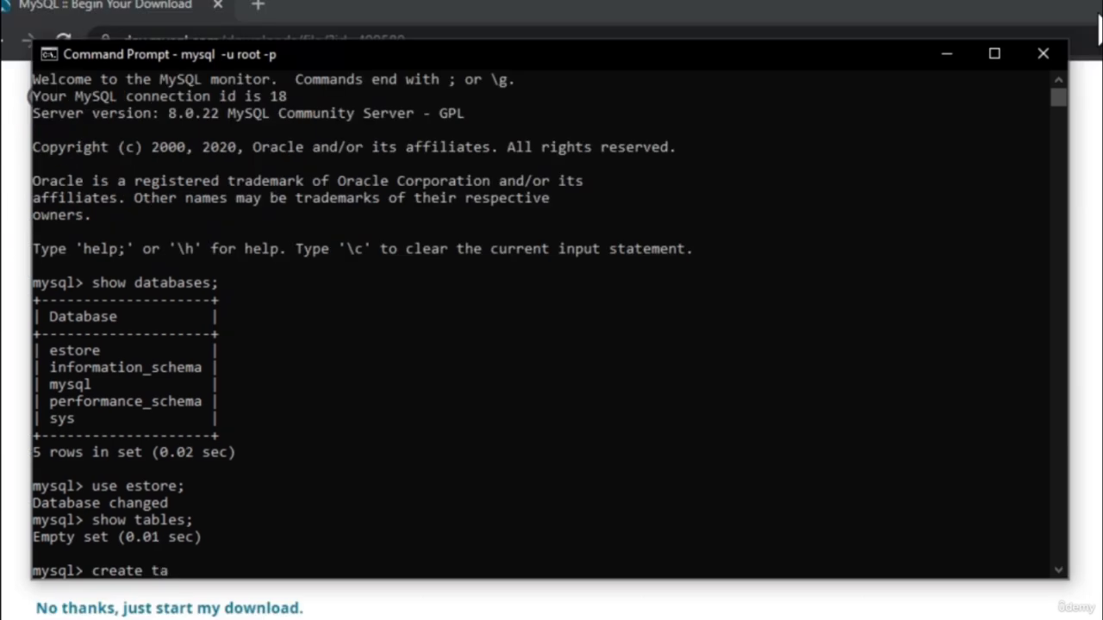
Begin a create table categories statement with an id column defined as int not null auto_increment
{"action": "type", "text": "ble"}
{"action": "type", "text": "gories ("}
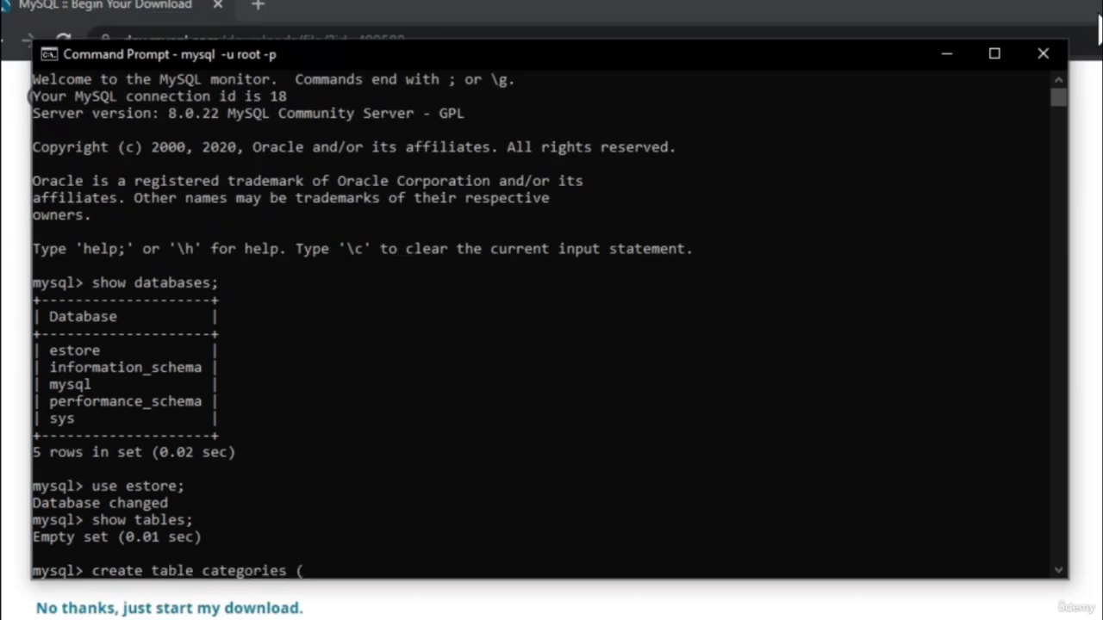
{"action": "type", "text": "id int not "}
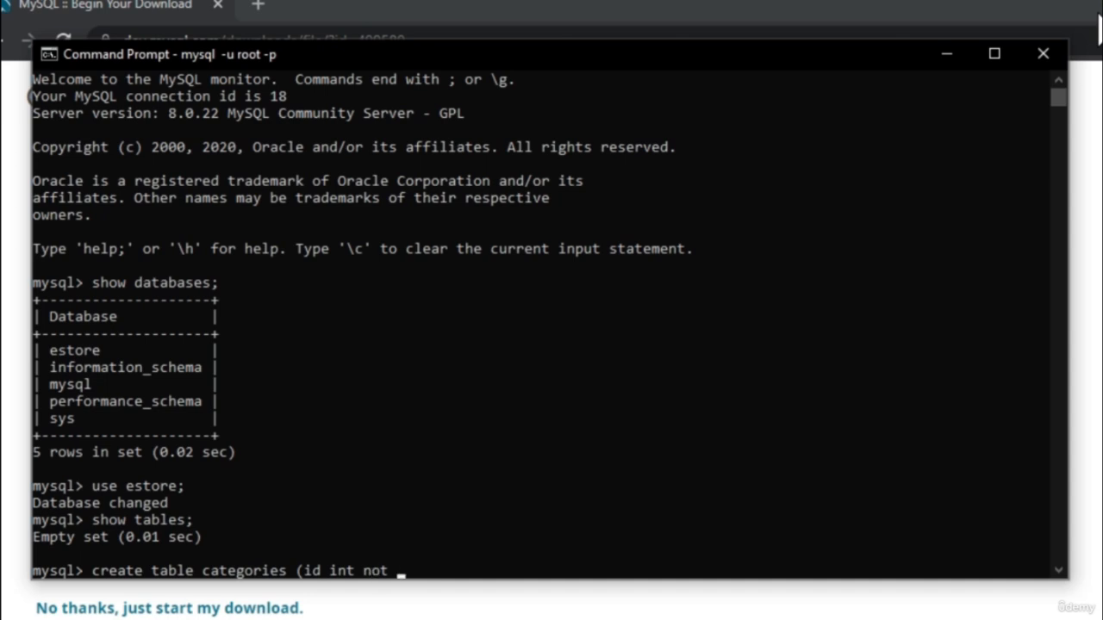
{"action": "type", "text": "null auto_"}
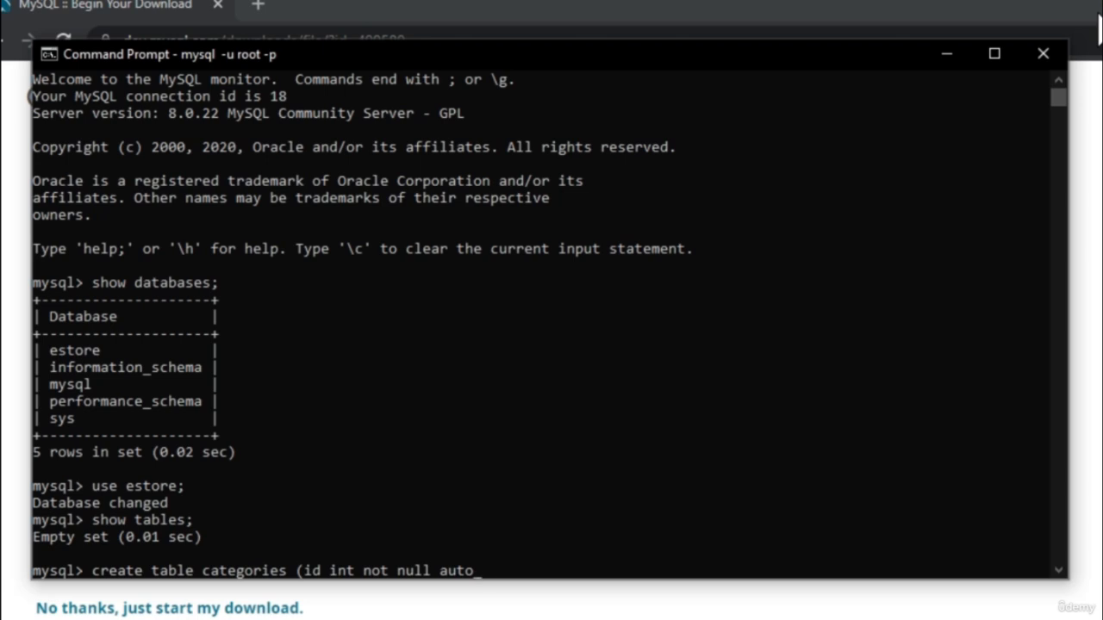
{"action": "type", "text": "increment,"}
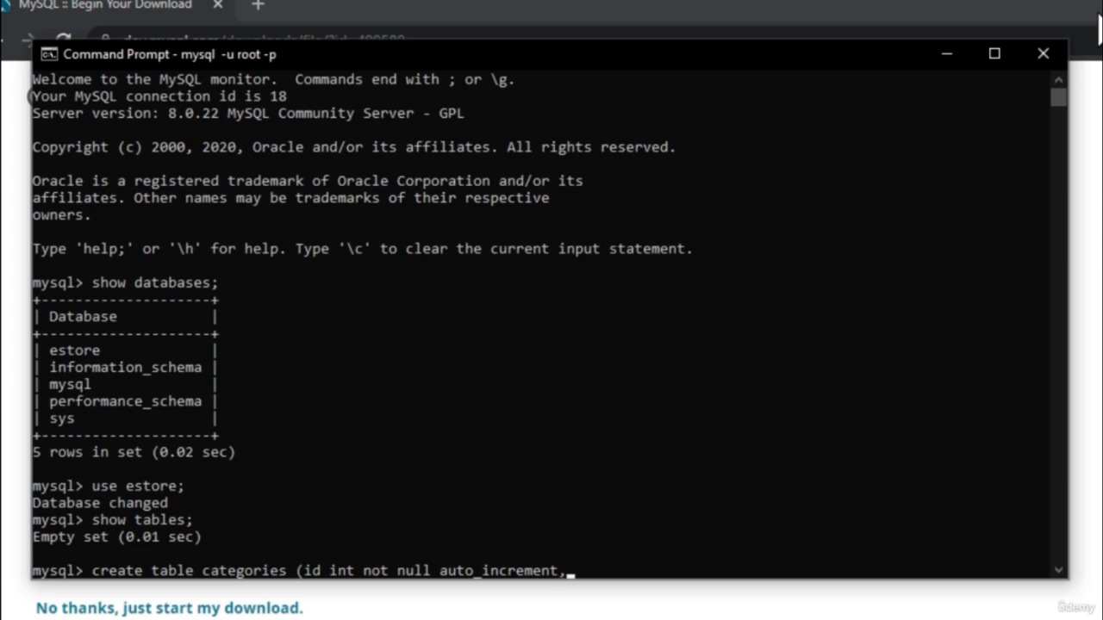
{"action": "type", "text": " categor"}
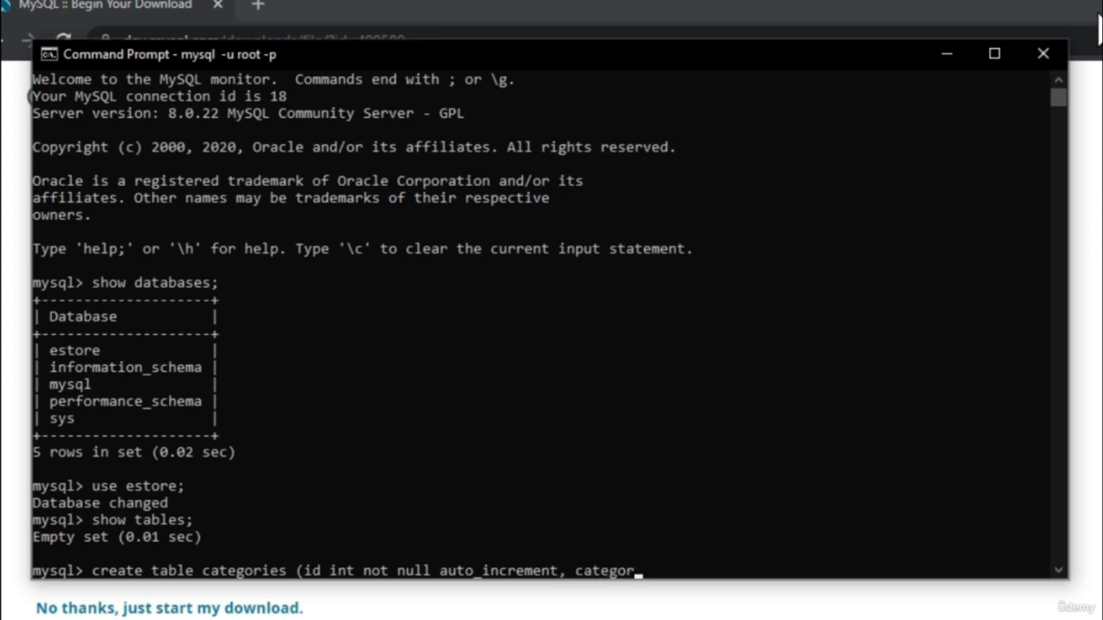
{"action": "type", "text": "ie"}
Add a category varchar(50) column and a parentcategoryid int column to the create table statement
{"action": "key", "text": "BackSpace"}
{"action": "key", "text": "BackSpace"}
{"action": "type", "text": "y varchar(50)"}
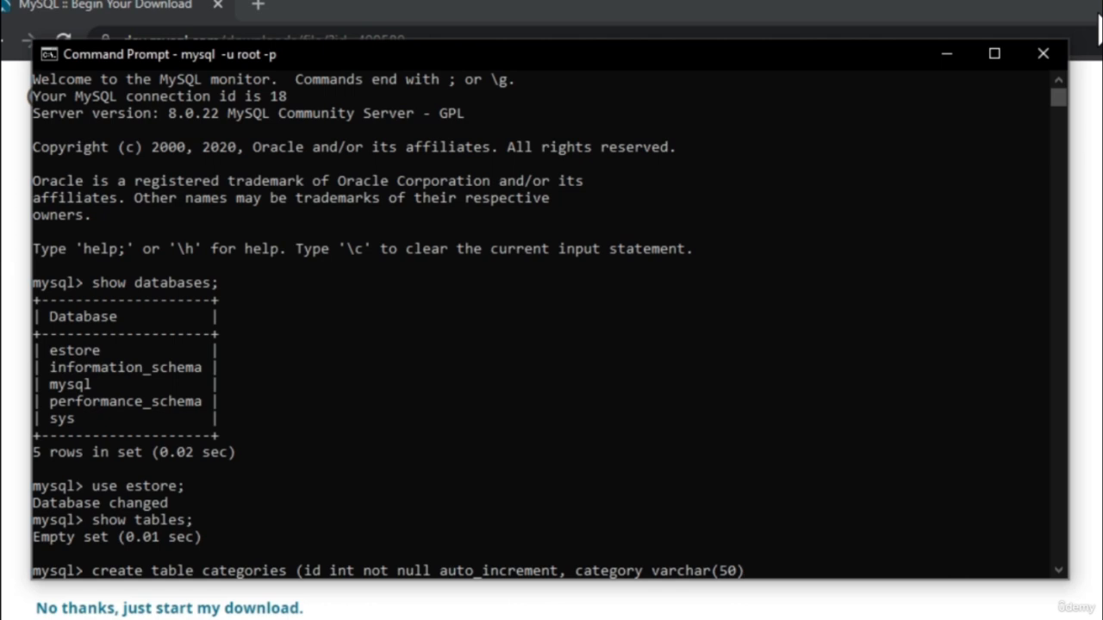
{"action": "type", "text": ", parenctcategoryid int"}
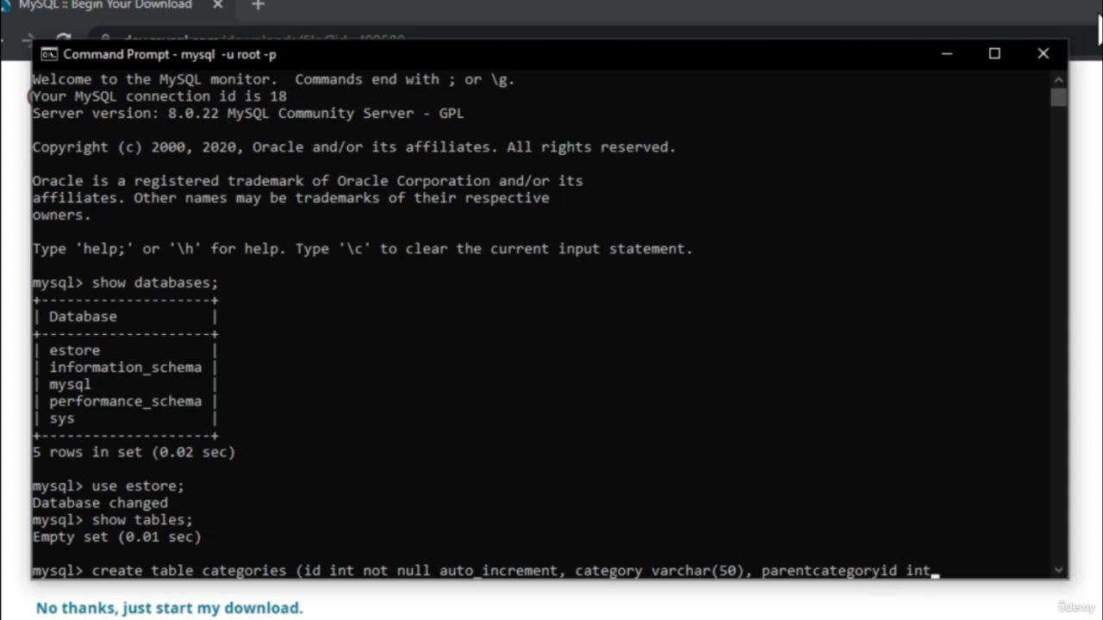
{"action": "type", "text": ",createddatetime"}
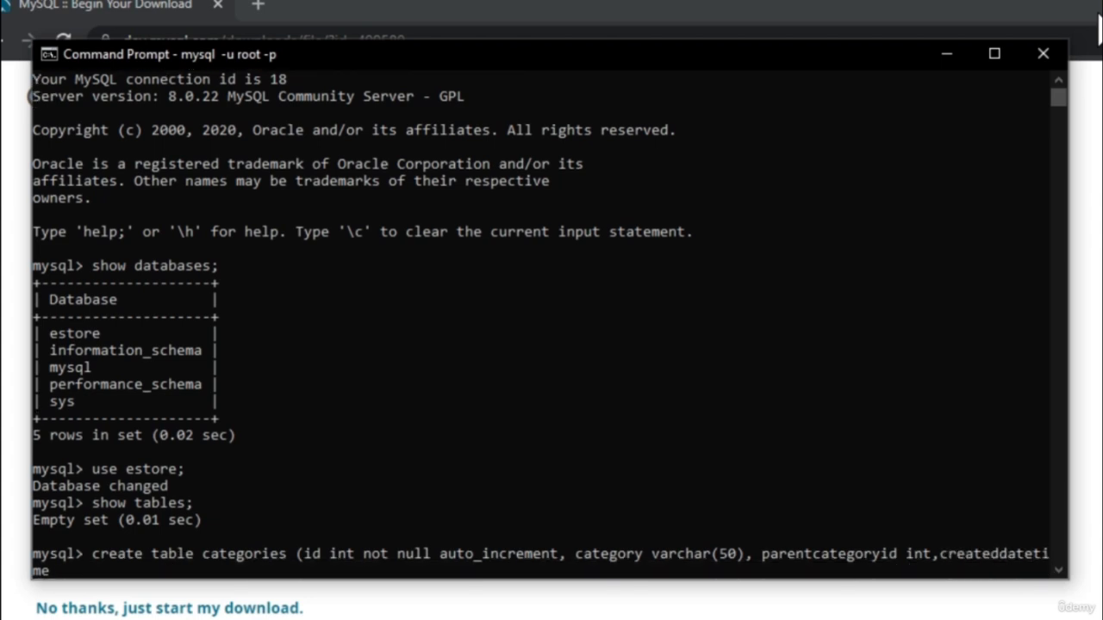
{"action": "type", "text": " timestamp default noe"}
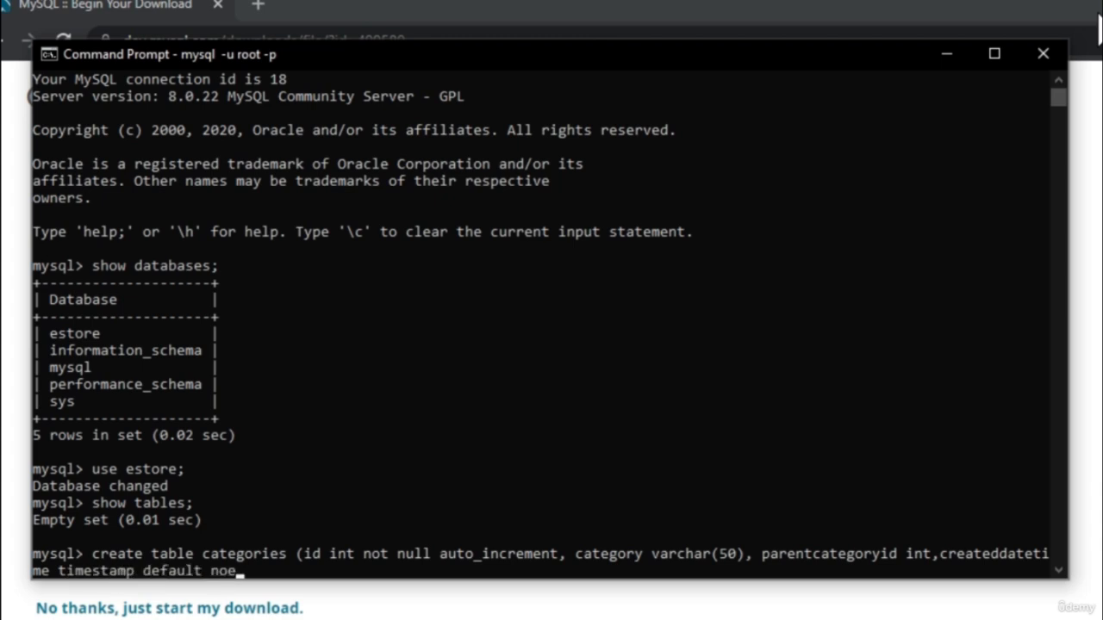
Add a createddatetime column to the table definition as timestamp default now()
{"action": "key", "text": "BackSpace"}
{"action": "type", "text": "w(), primary key"}
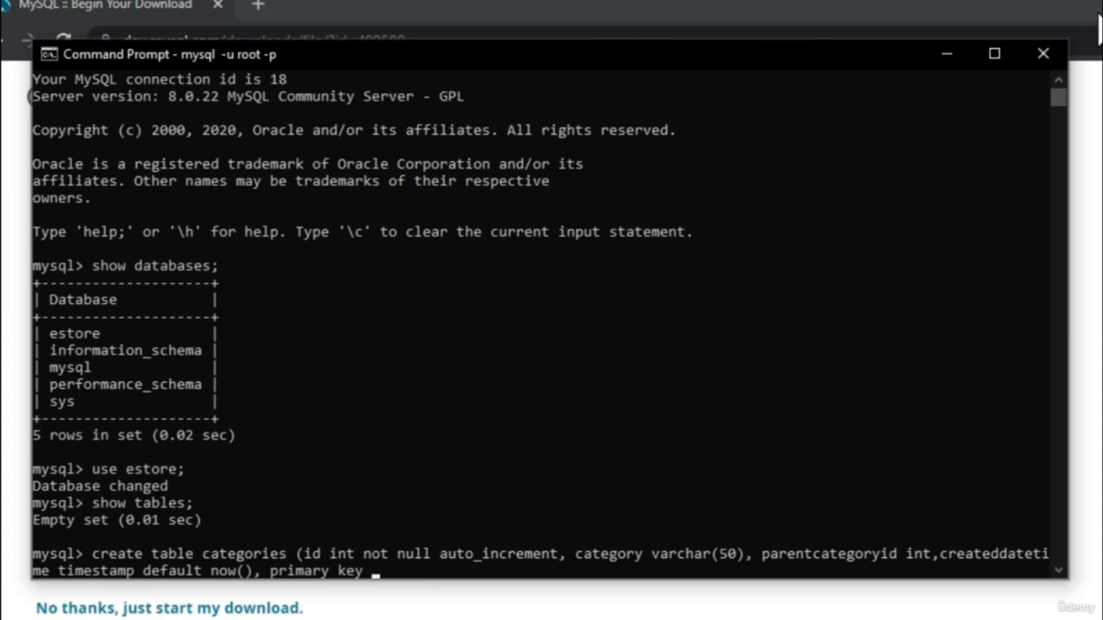
{"action": "type", "text": " (id));"}
Set id as the primary key, close the definition and run the statement to create the categories table
{"action": "key", "text": "Return"}
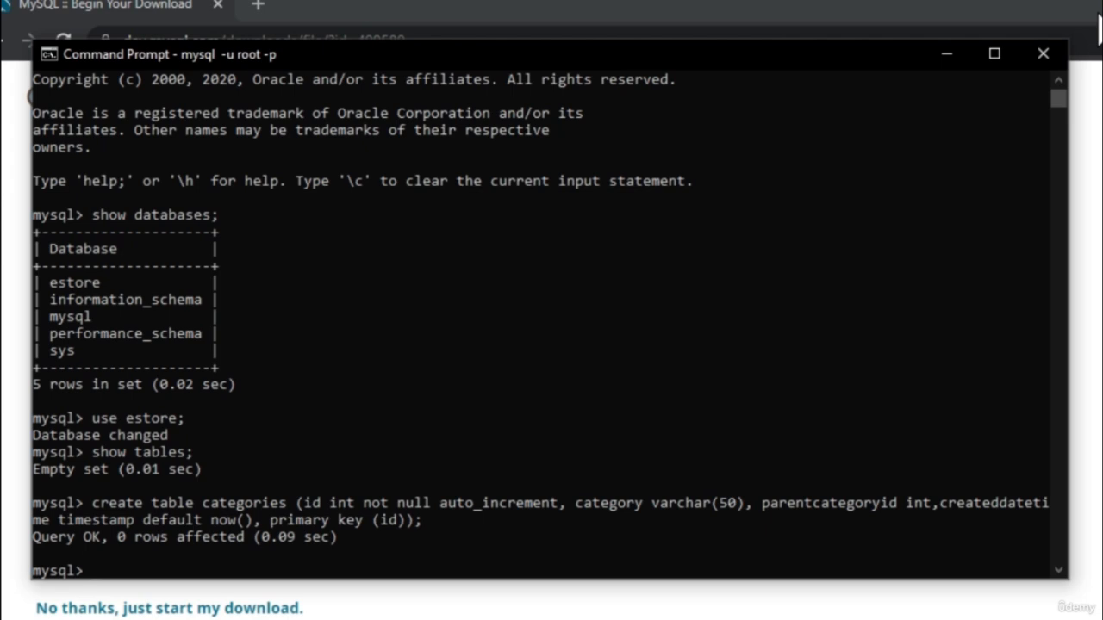
Run show tables; again to check for the new categories table
{"action": "type", "text": "show tables;"}
{"action": "key", "text": "Return"}
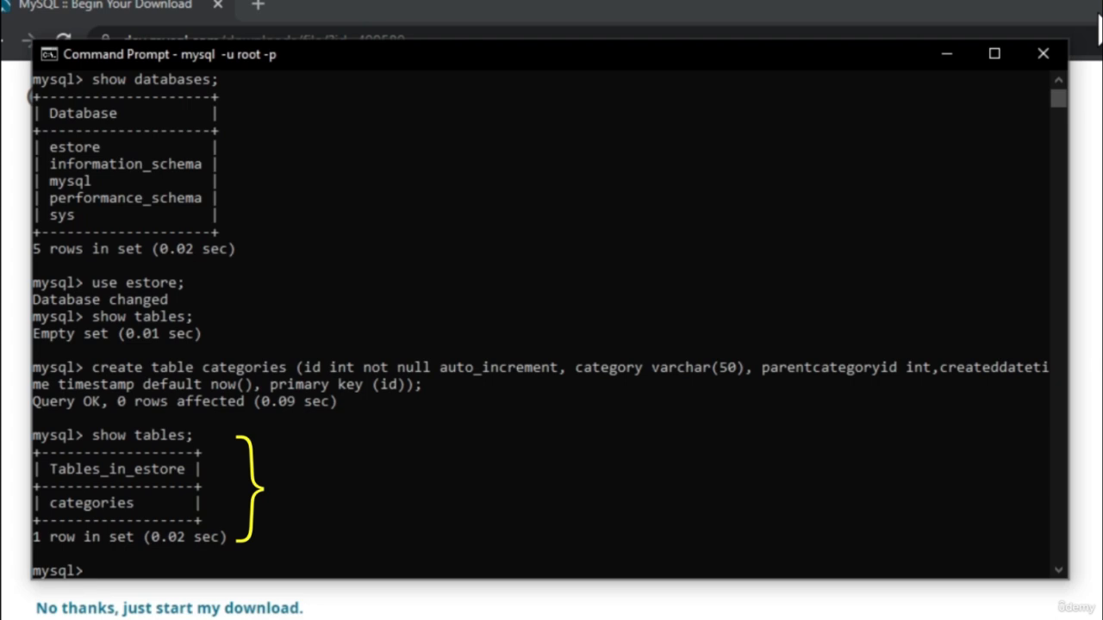
Query all rows of the new table with select * from categories;
{"action": "type", "text": "selec"}
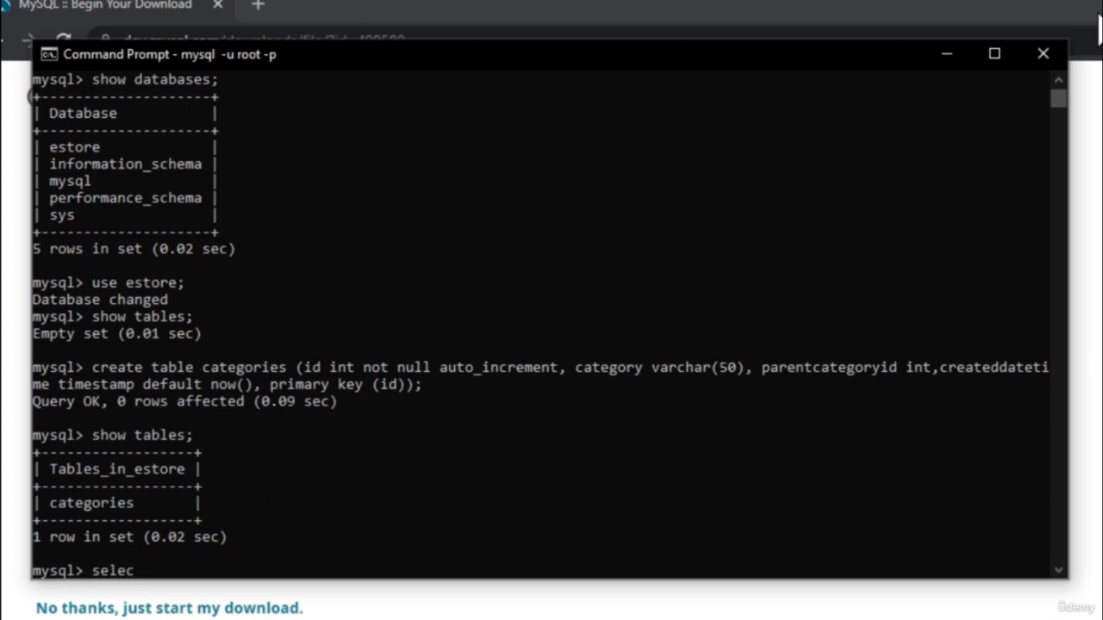
{"action": "type", "text": "t * from cate"}
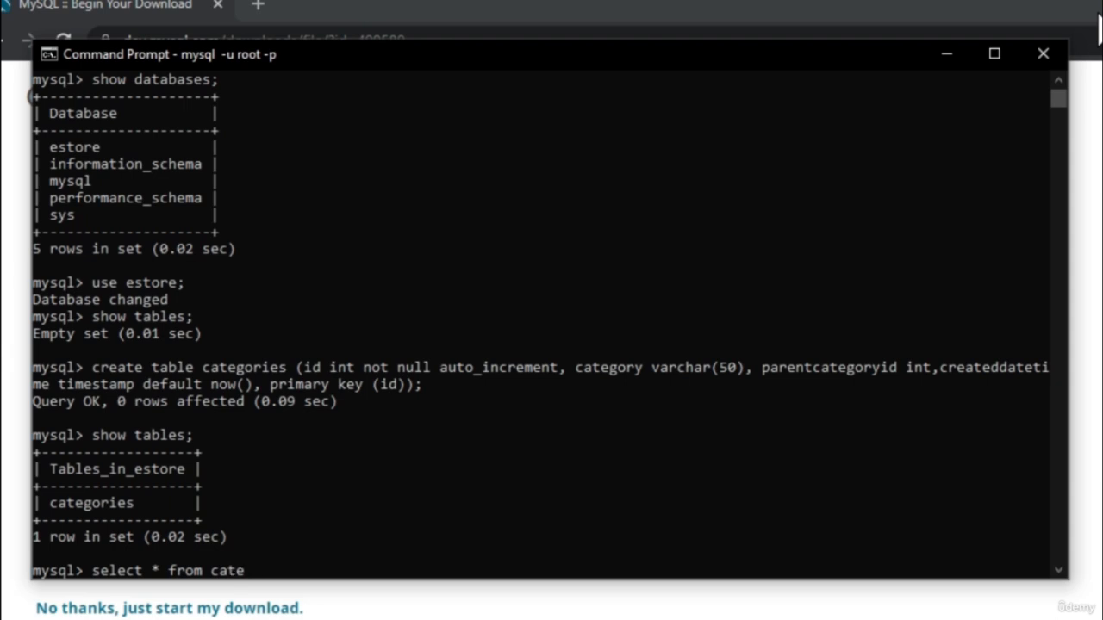
{"action": "type", "text": "gories;"}
{"action": "key", "text": "Return"}
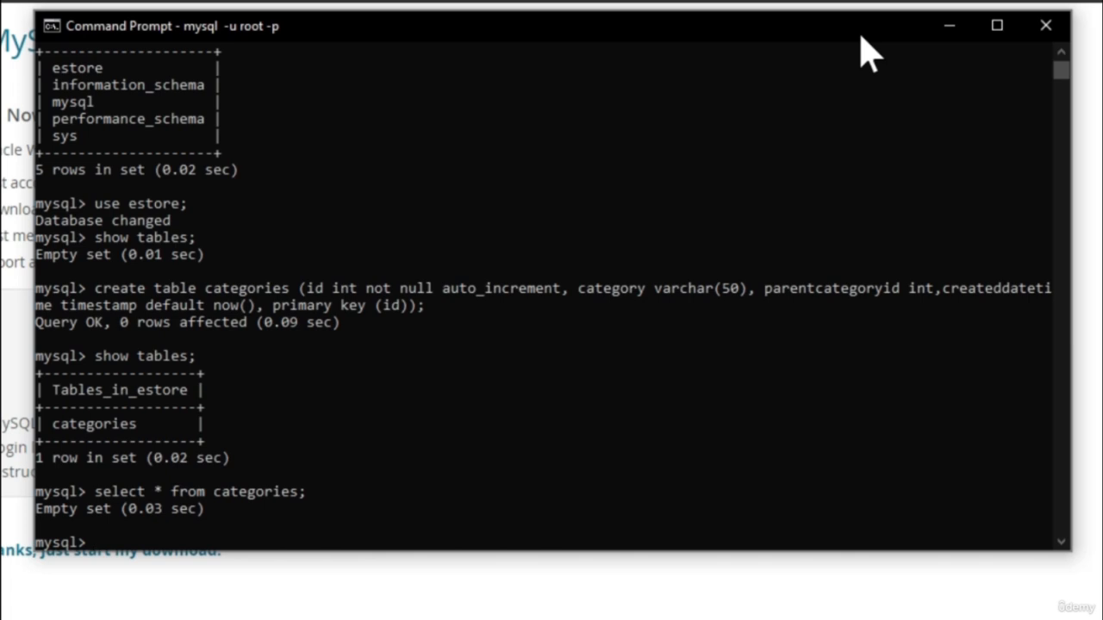
Begin an insert into categories statement that targets only the category column
{"action": "type", "text": "insert into ca"}
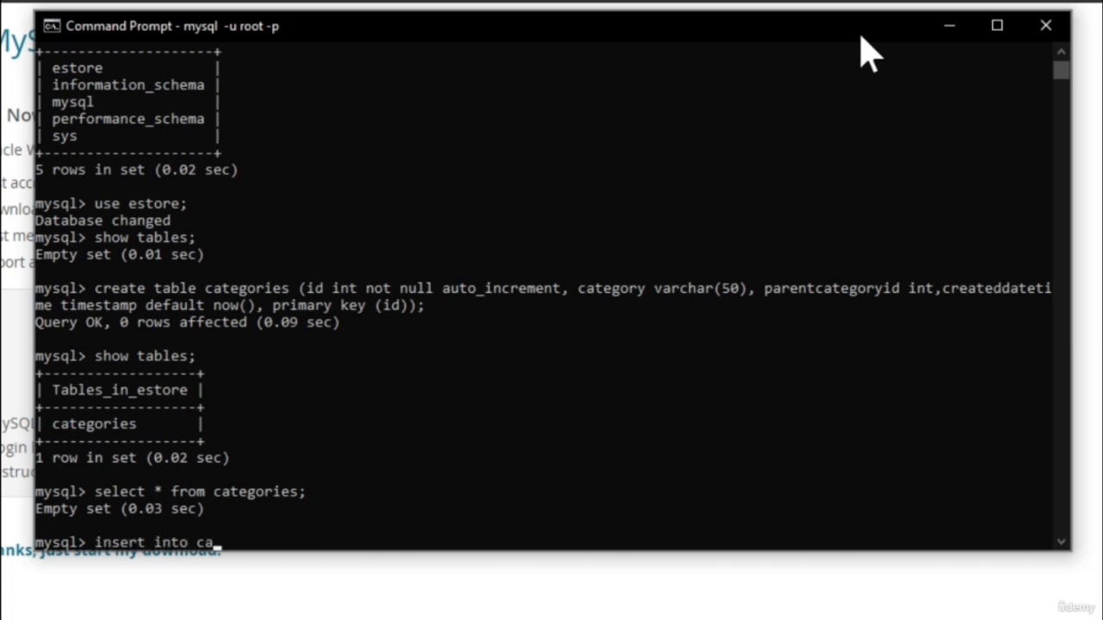
{"action": "type", "text": "tegories ("}
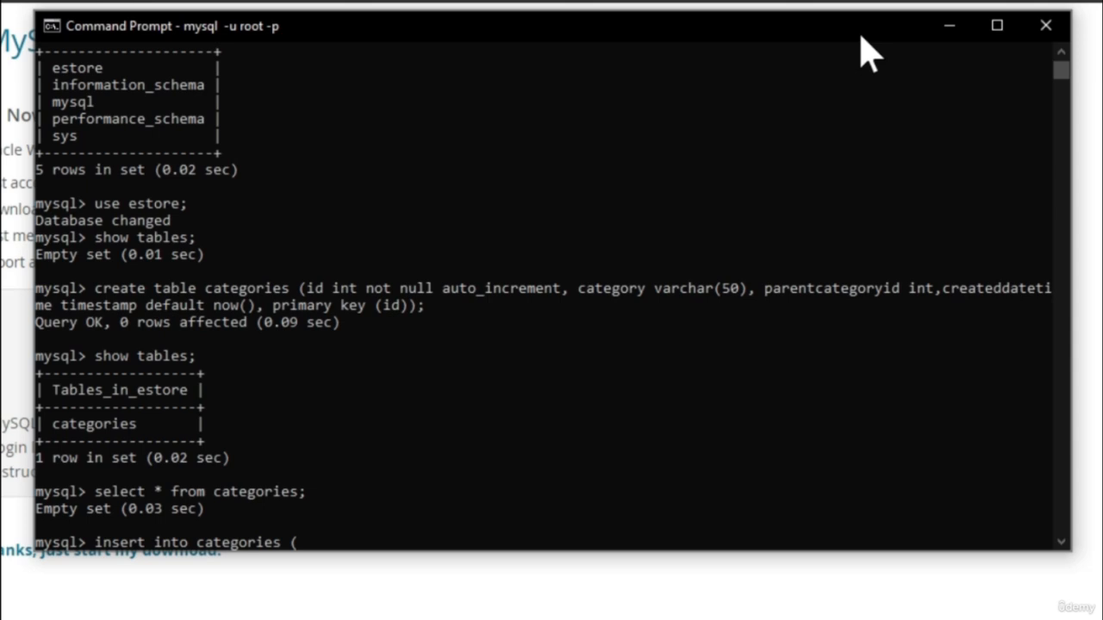
{"action": "type", "text": "category"}
{"action": "type", "text": ") va"}
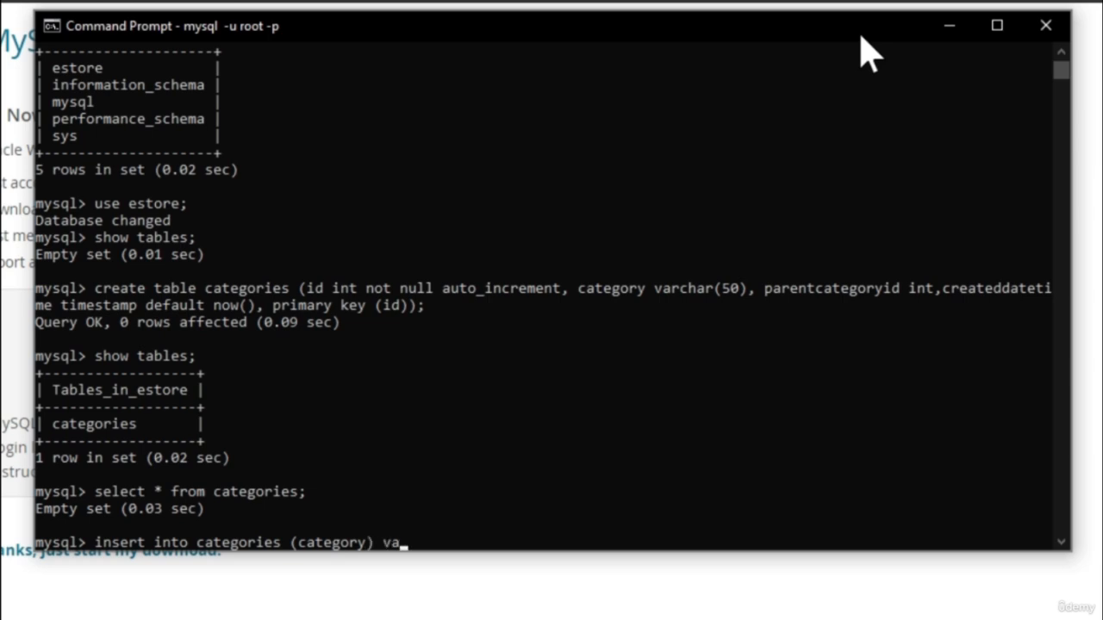
{"action": "type", "text": "lues (;Kids"}
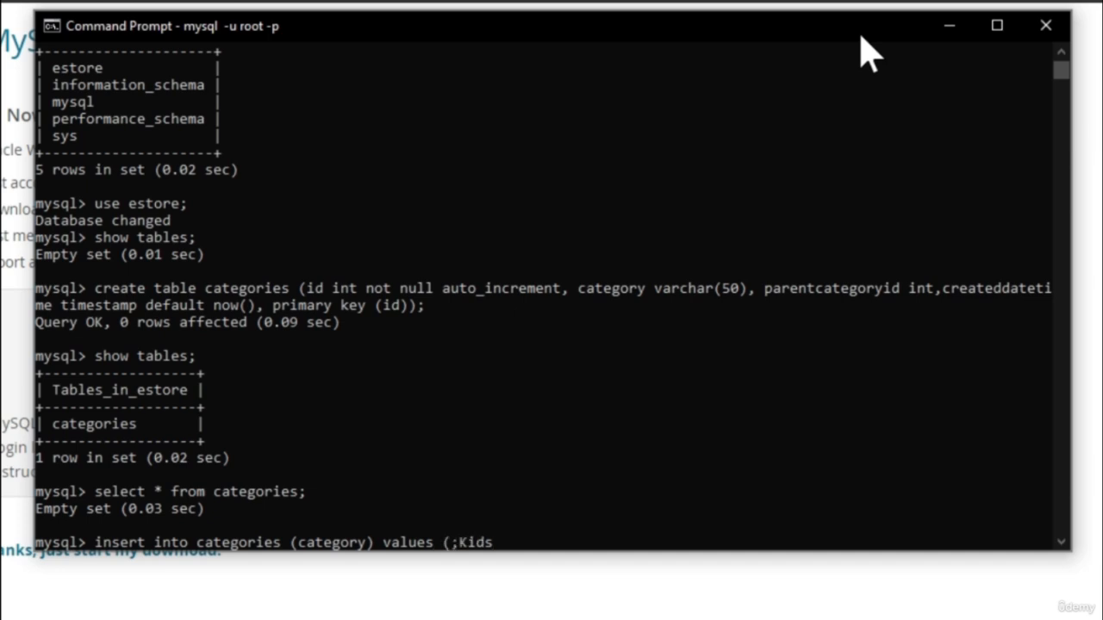
Give 'Kids' as the category value and run the insert statement
{"action": "key", "text": "BackSpace"}
{"action": "key", "text": "BackSpace"}
{"action": "key", "text": "BackSpace"}
{"action": "key", "text": "BackSpace"}
{"action": "key", "text": "BackSpace"}
{"action": "type", "text": "'Kids');"}
{"action": "key", "text": "Return"}
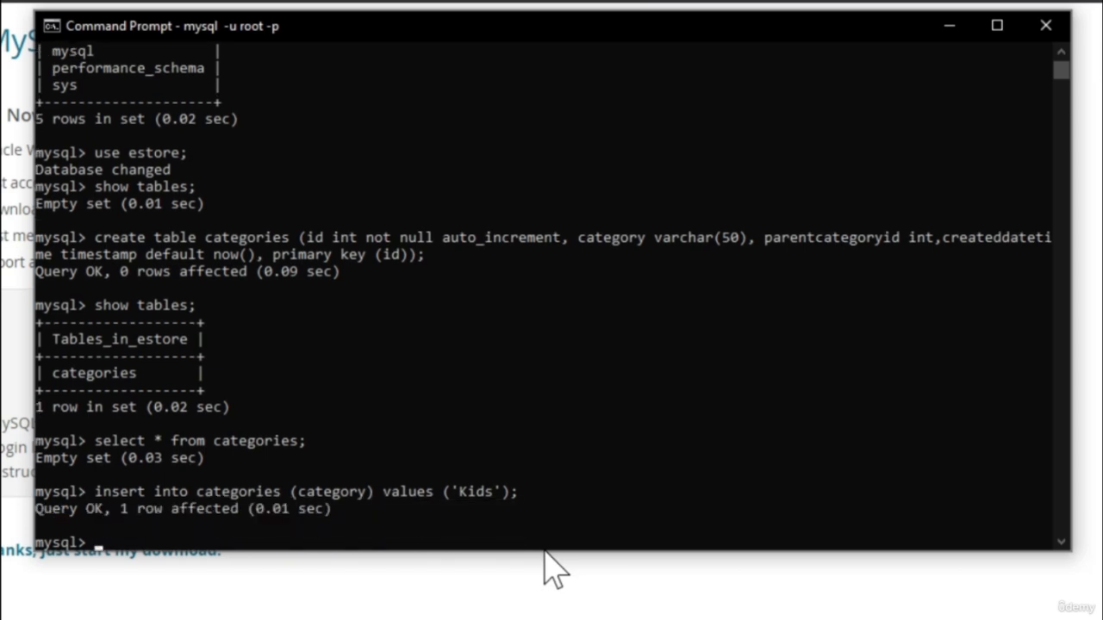
Run select * from categories; to check the inserted Kids row
{"action": "type", "text": "select * from "}
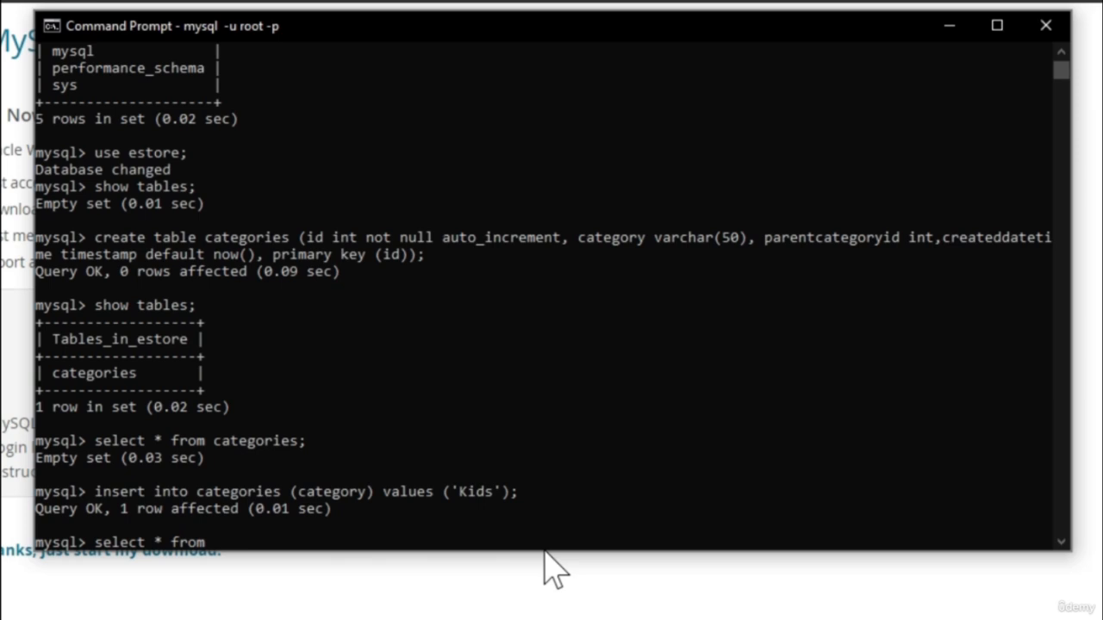
{"action": "type", "text": "categories;"}
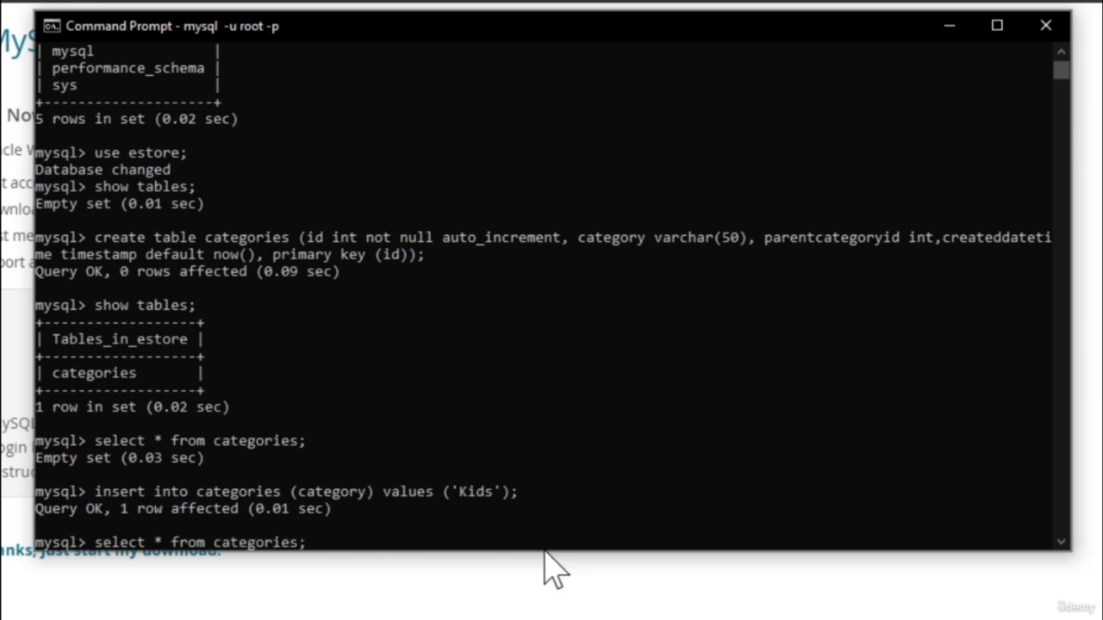
{"action": "key", "text": "Return"}
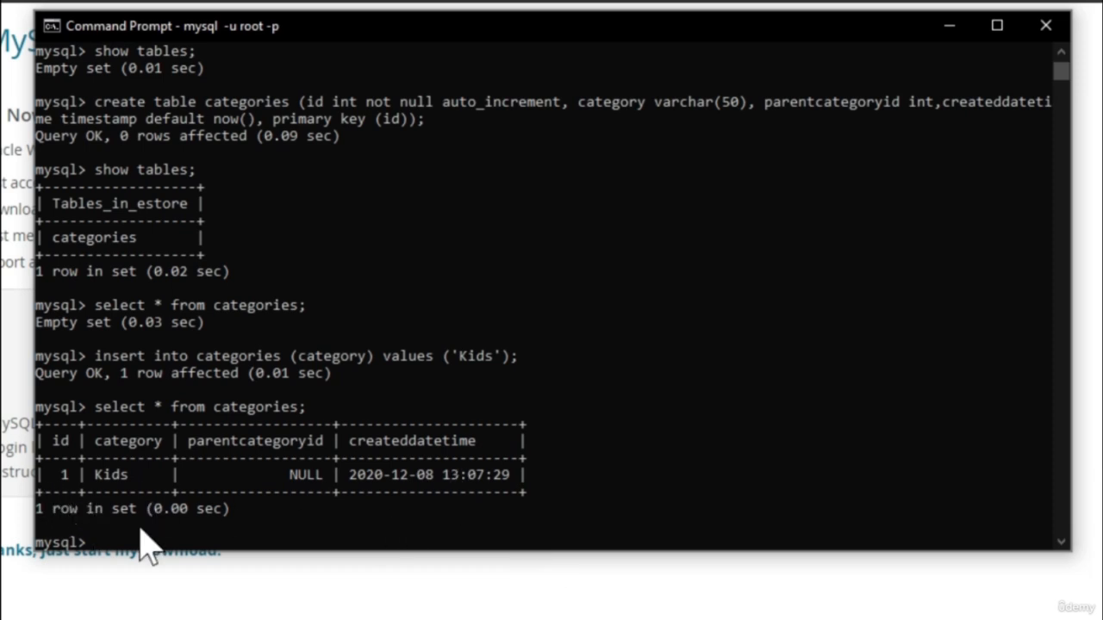
{"action": "left_click", "coordinate": [181, 524]}
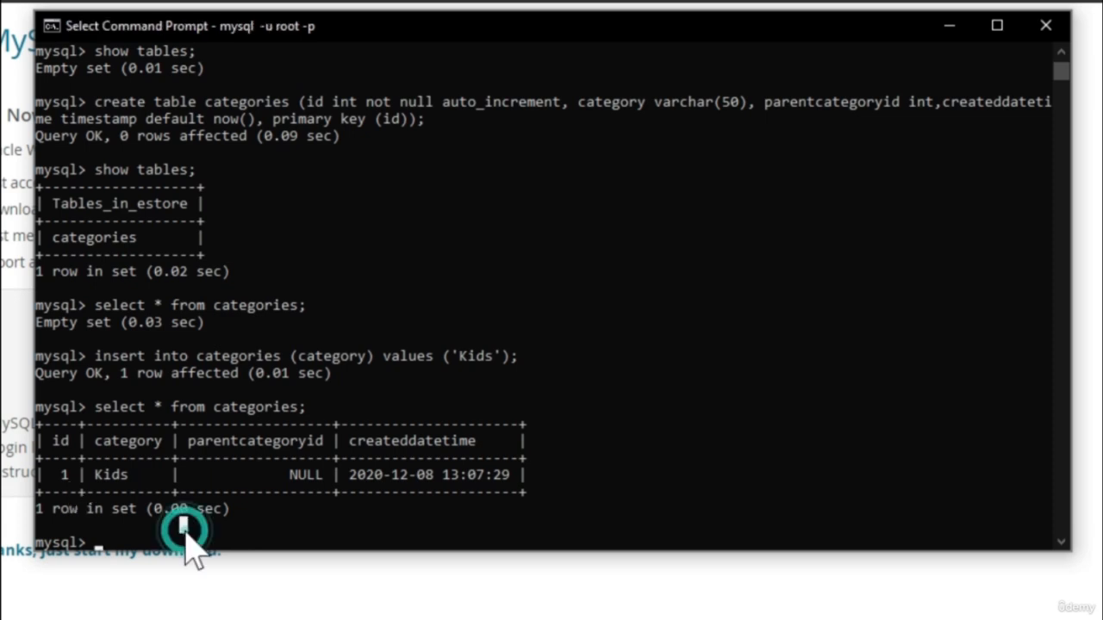
{"action": "key", "text": "Escape"}
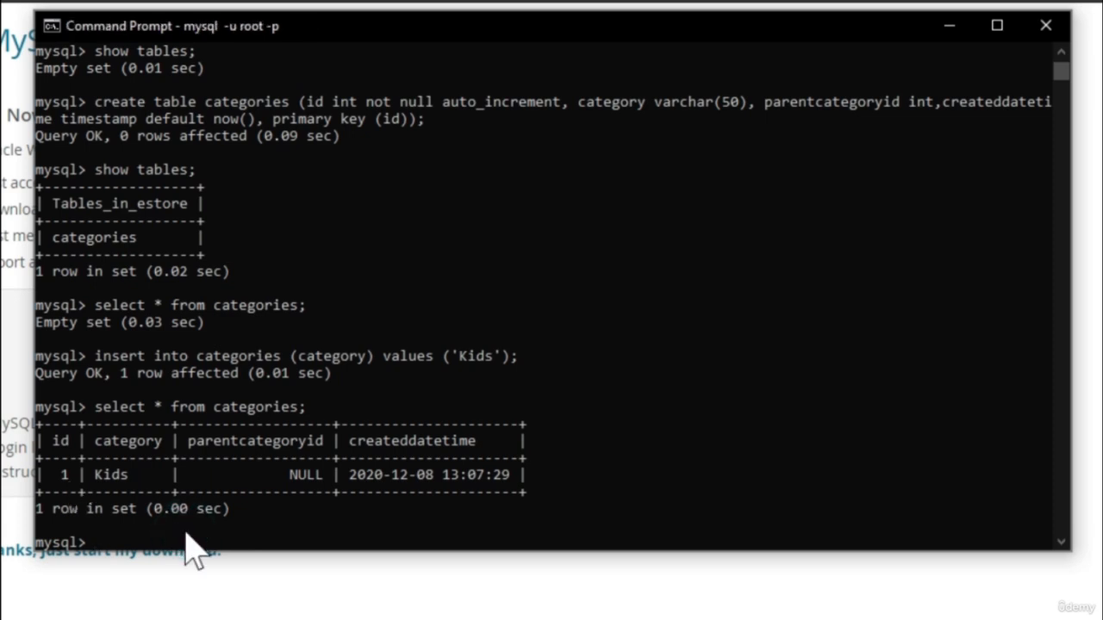
Recall the previous insert statement and add parentcategoryid to its column list after category
{"action": "type", "text": "insert"}
{"action": "key", "text": "Up"}
{"action": "key", "text": "Up"}
{"action": "key", "text": "Left"}
{"action": "key", "text": "Left"}
{"action": "key", "text": "Left"}
{"action": "key", "text": "Left"}
{"action": "key", "text": "Left"}
{"action": "key", "text": "Left"}
{"action": "key", "text": "Left"}
{"action": "key", "text": "Left"}
{"action": "key", "text": "Left"}
{"action": "key", "text": "Left"}
{"action": "key", "text": "Left"}
{"action": "key", "text": "Left"}
{"action": "key", "text": "Left"}
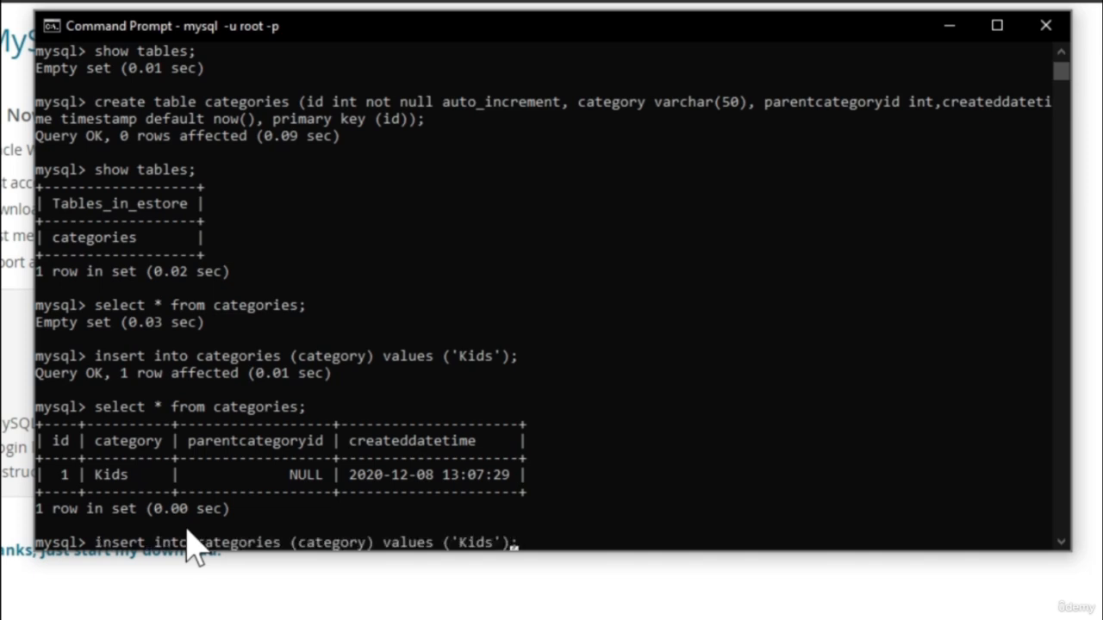
{"action": "key", "text": "Left"}
{"action": "key", "text": "Left"}
{"action": "key", "text": "Left"}
{"action": "key", "text": "Left"}
{"action": "key", "text": "Left"}
{"action": "type", "text": ","}
{"action": "type", "text": "parent"}
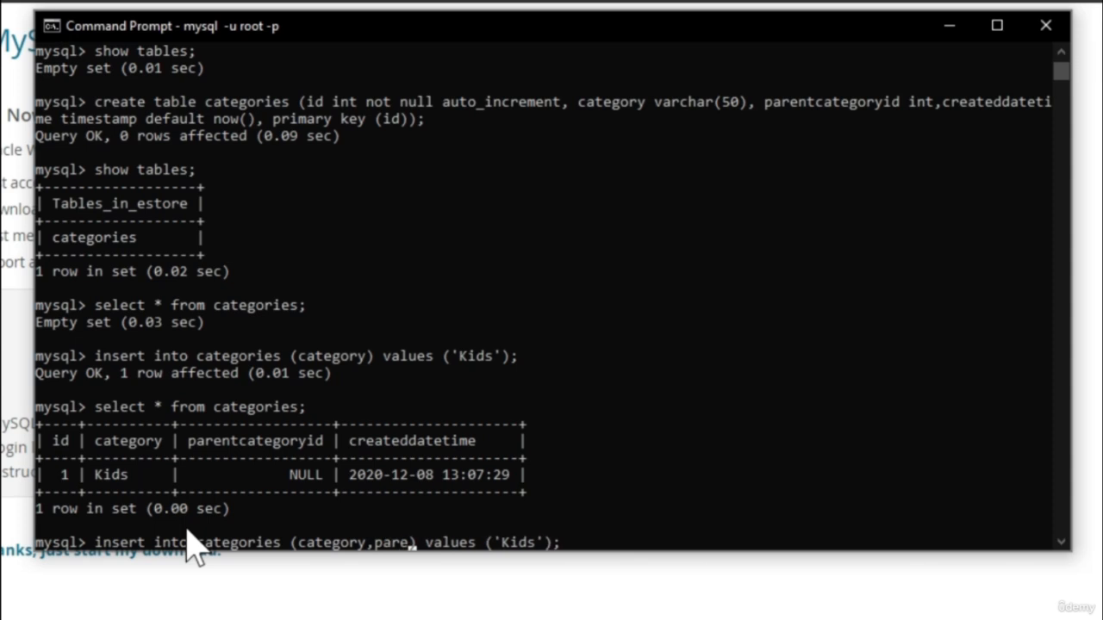
{"action": "type", "text": "category"}
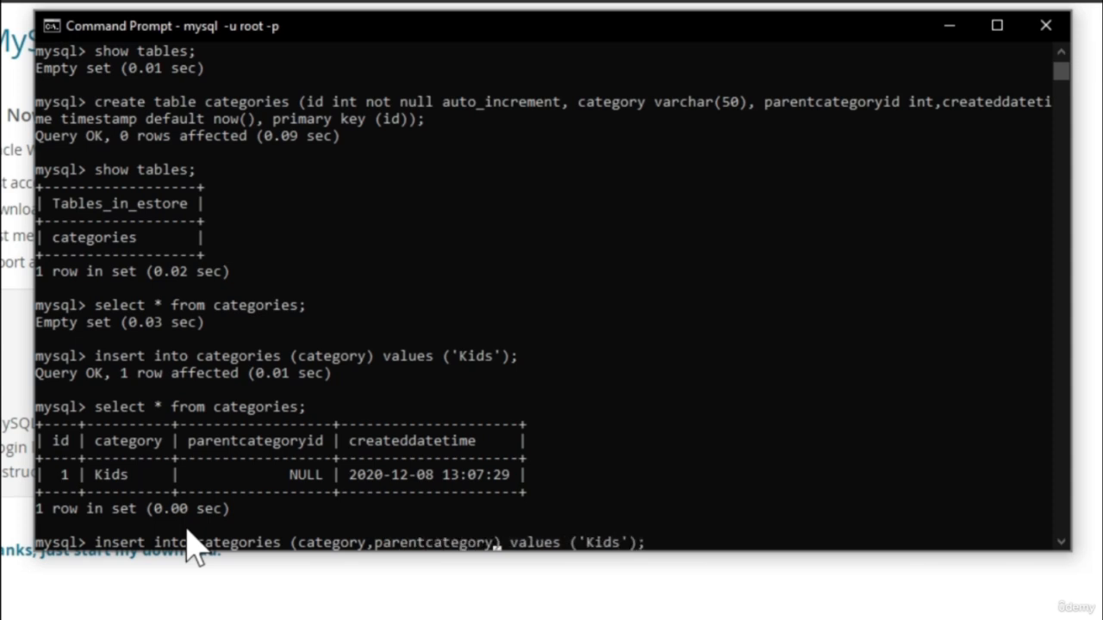
{"action": "type", "text": "id"}
Replace the Kids value in the recalled insert statement with 'Dresses',1
{"action": "key", "text": "Right"}
{"action": "key", "text": "Right"}
{"action": "key", "text": "Right"}
{"action": "key", "text": "Right"}
{"action": "key", "text": "Right"}
{"action": "key", "text": "Right"}
{"action": "key", "text": "Right"}
{"action": "key", "text": "Right"}
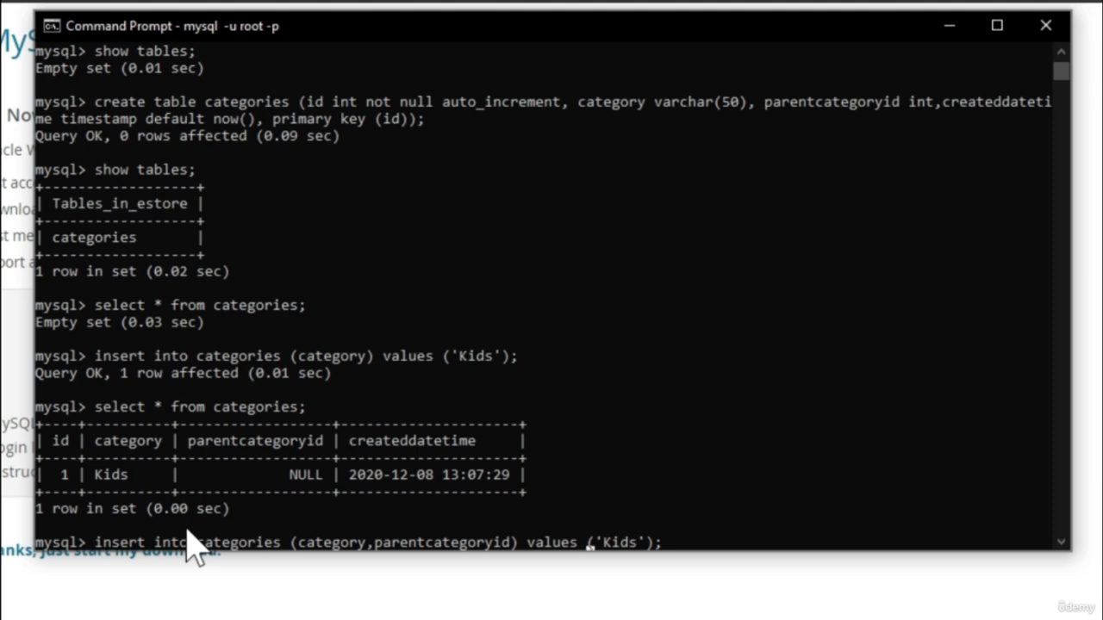
{"action": "key", "text": "BackSpace"}
{"action": "key", "text": "BackSpace"}
{"action": "key", "text": "BackSpace"}
{"action": "key", "text": "BackSpace"}
{"action": "type", "text": "Dresses',1"}
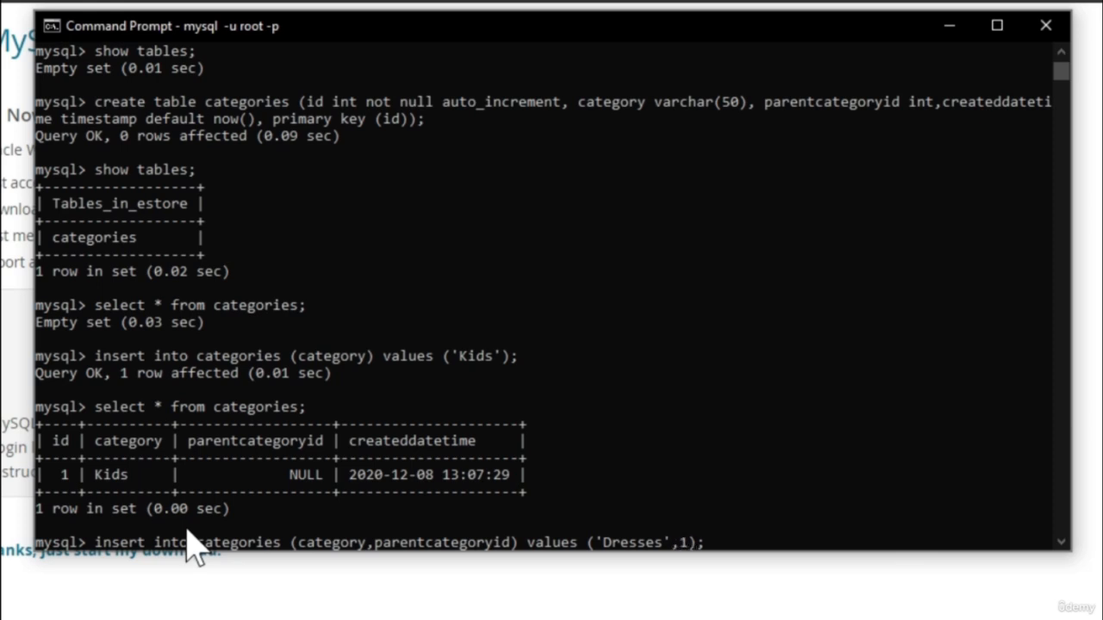
Add a second value set ('Jackets',1) and run the insert statement
{"action": "key", "text": "Right"}
{"action": "type", "text": ",('Jackets"}
{"action": "type", "text": ","}
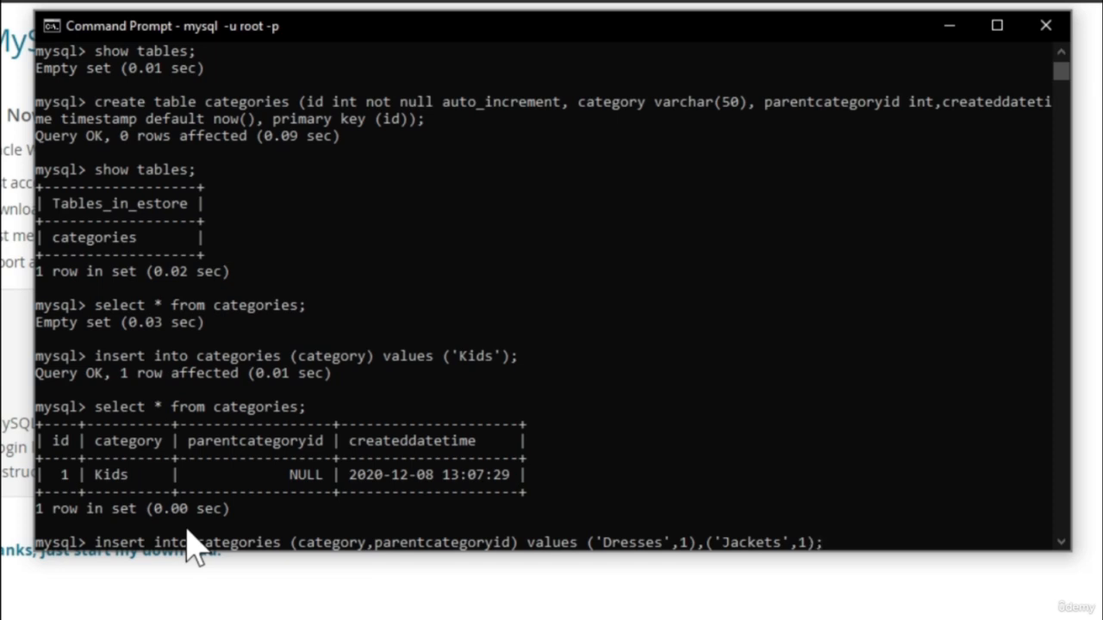
{"action": "key", "text": "Return"}
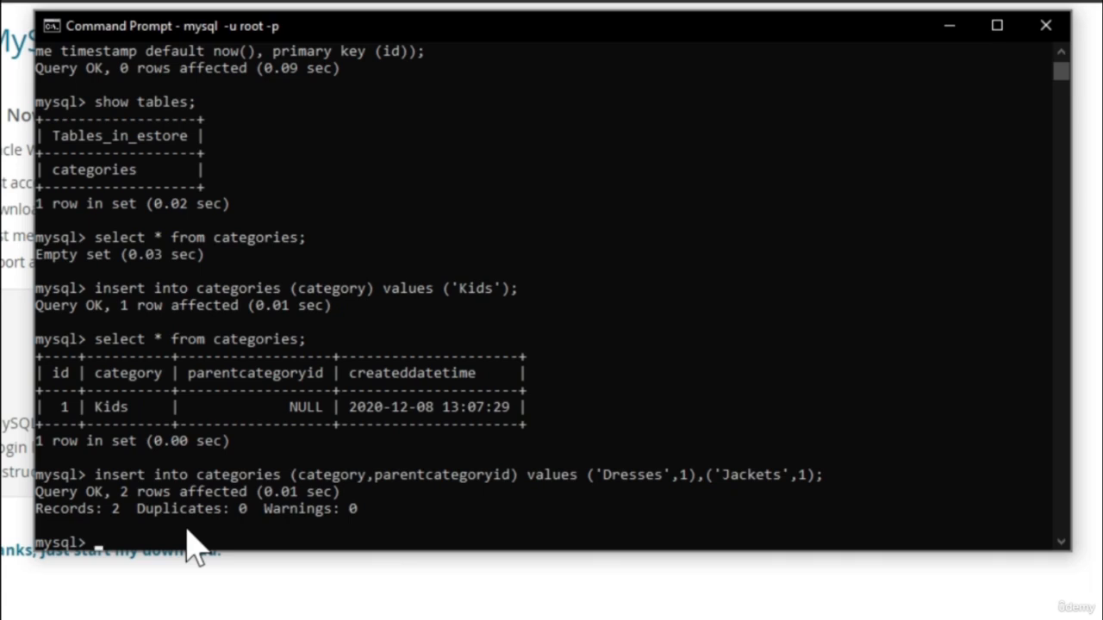
Rerun select * from categories; to check the Dresses and Jackets subcategories
{"action": "key", "text": "Up"}
{"action": "key", "text": "Up"}
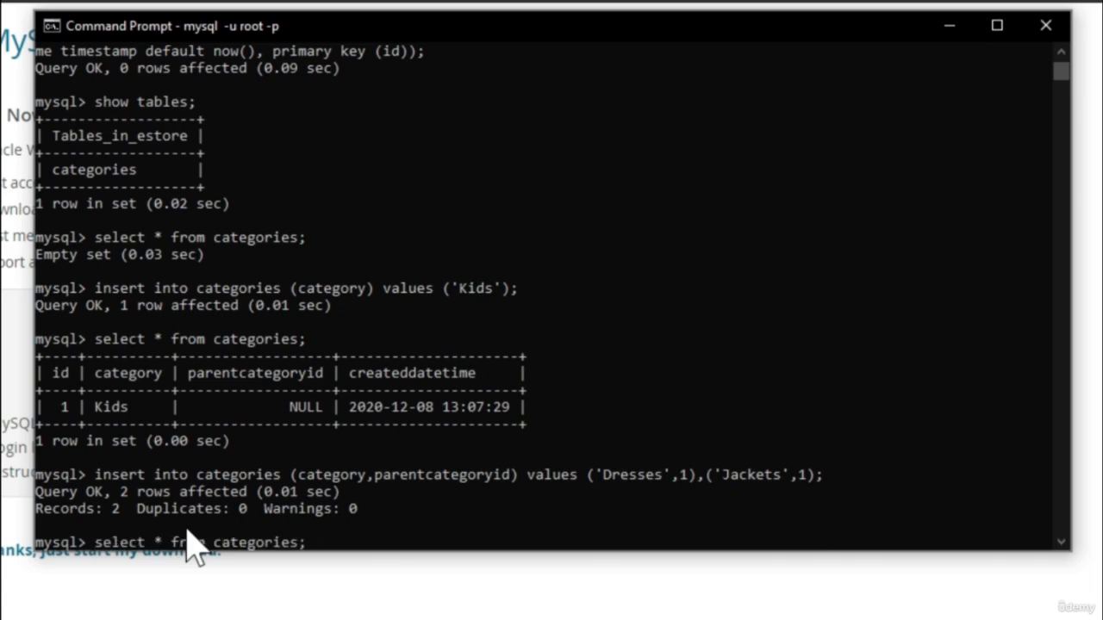
{"action": "key", "text": "Return"}
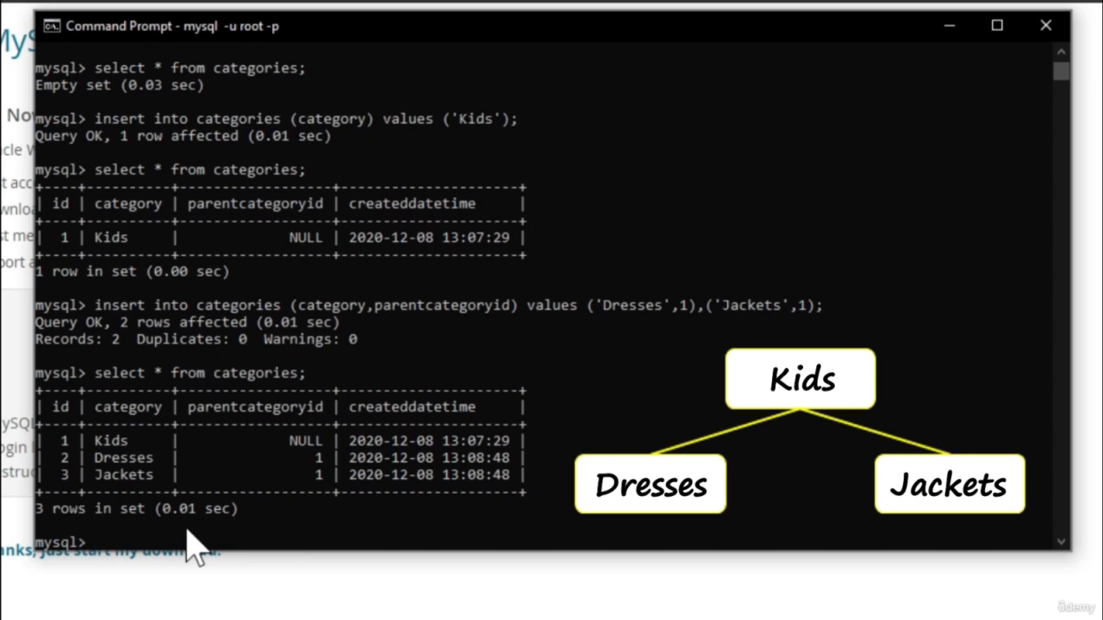